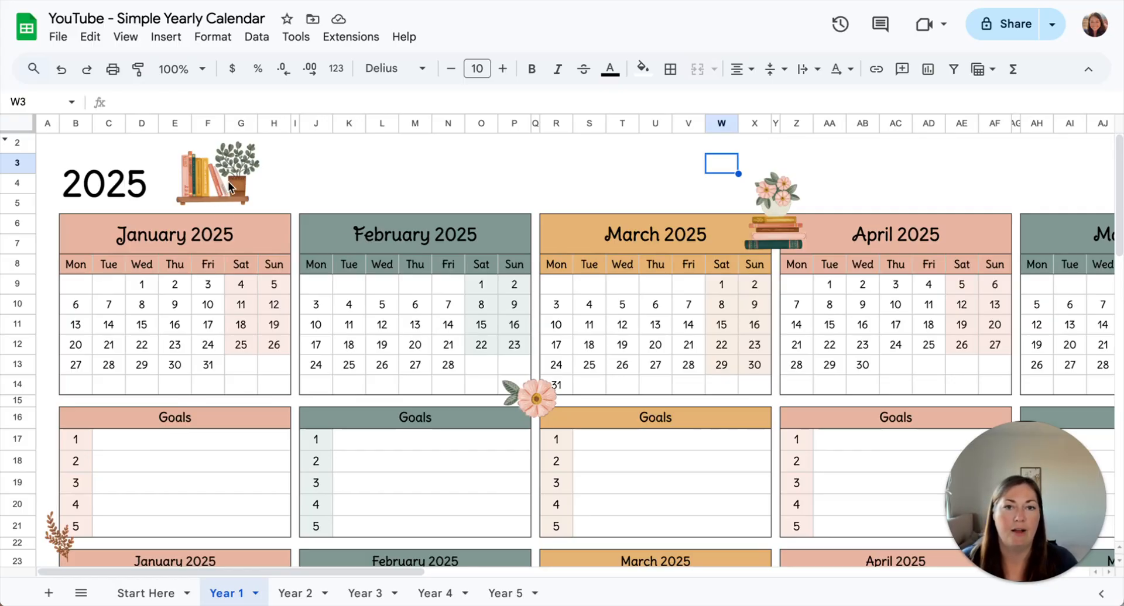
pyautogui.click(778, 217)
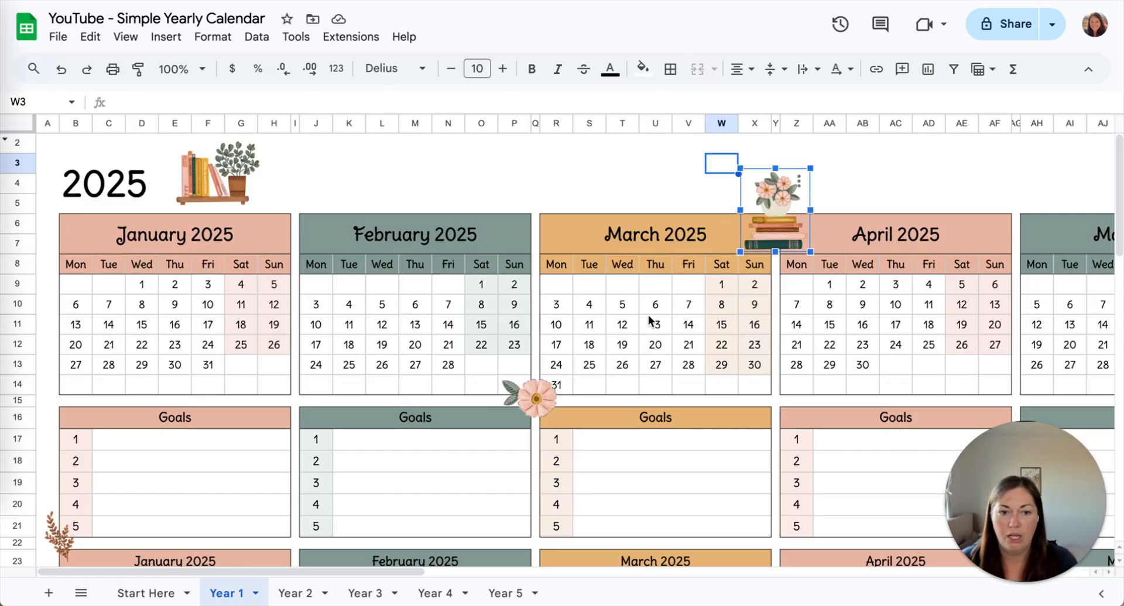
pyautogui.click(550, 381)
pyautogui.click(62, 529)
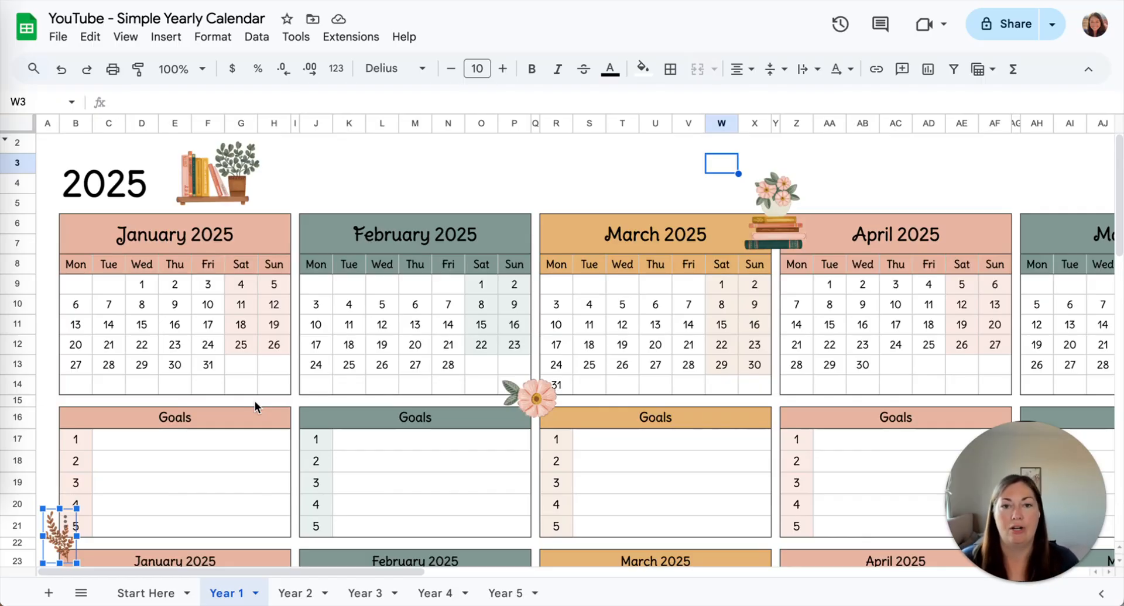
# Step: Enlarge the vase-and-books image, then shrink and reposition it to straddle the March and April 2025 headers
pyautogui.click(769, 247)
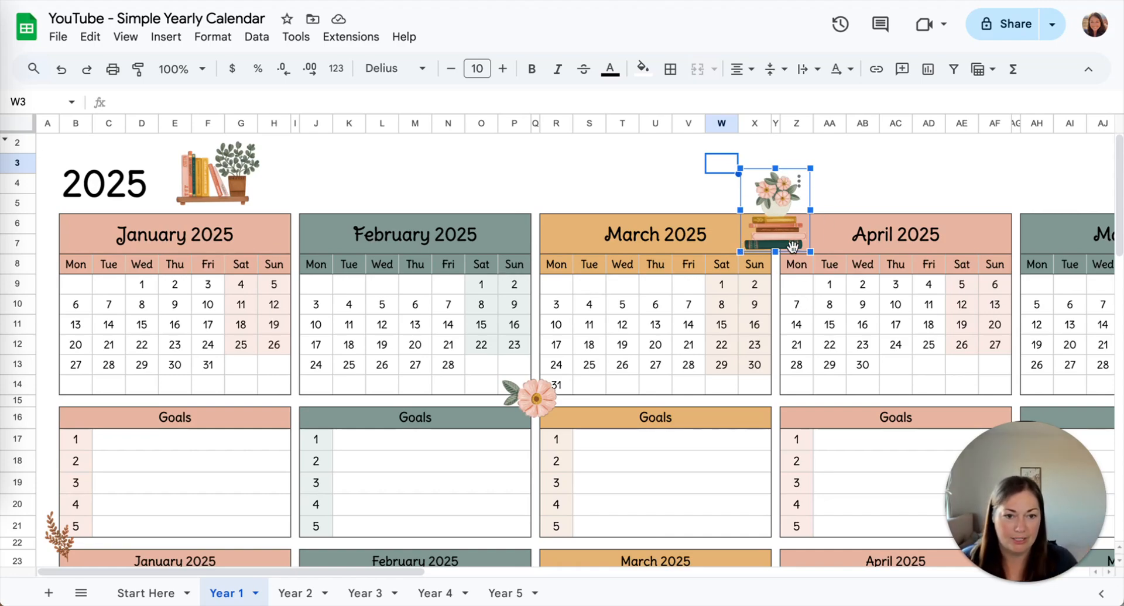
pyautogui.moveTo(810, 251); pyautogui.dragTo(898, 288)
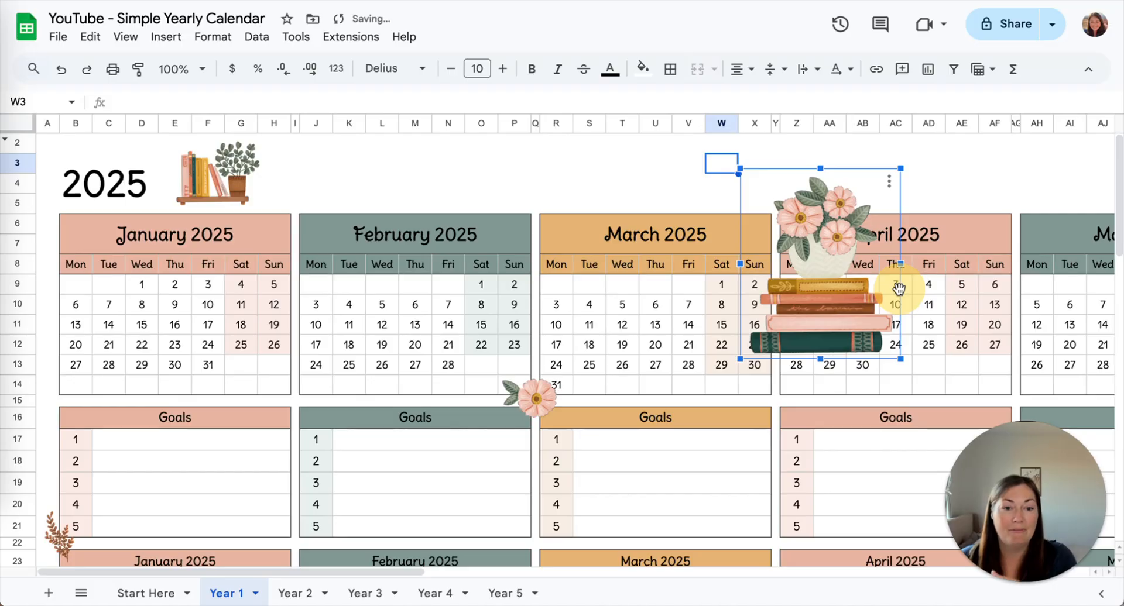
pyautogui.moveTo(821, 240); pyautogui.dragTo(755, 228)
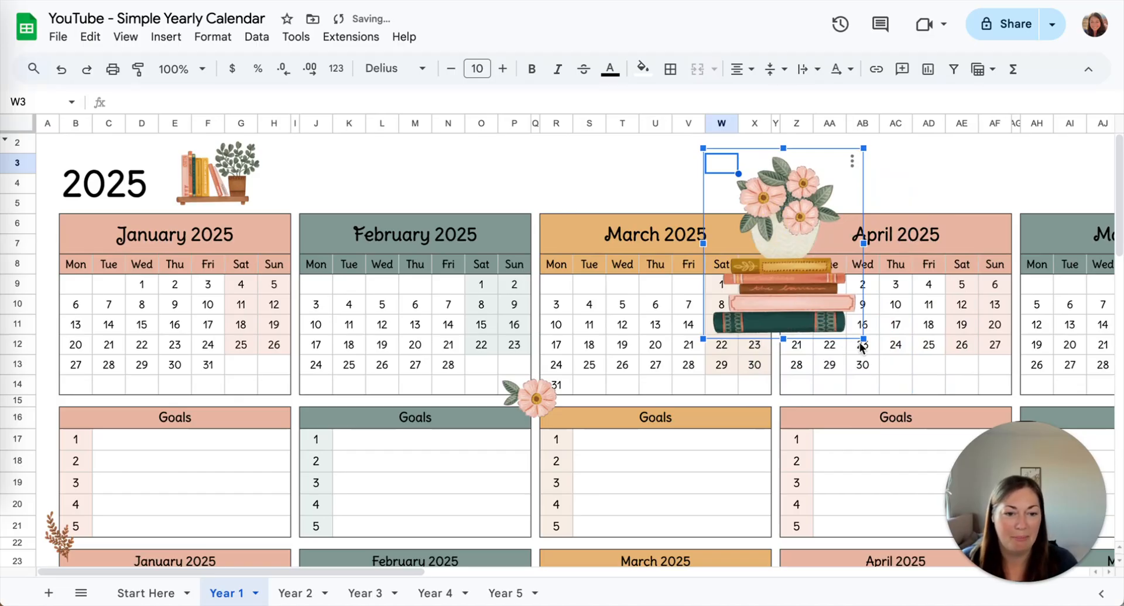
pyautogui.moveTo(863, 339); pyautogui.dragTo(776, 231)
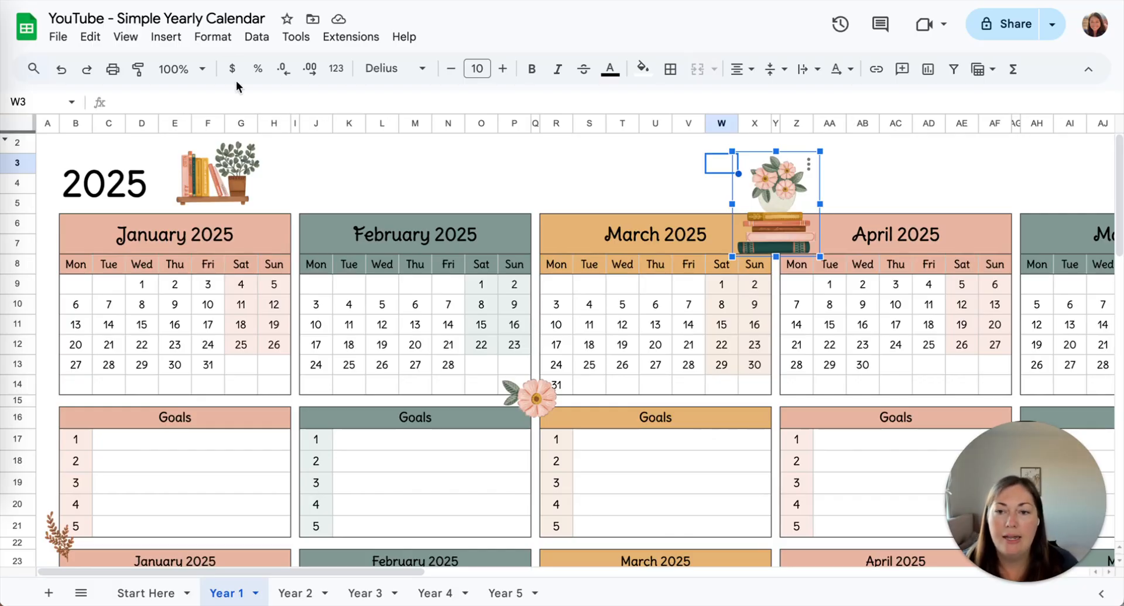
pyautogui.click(165, 36)
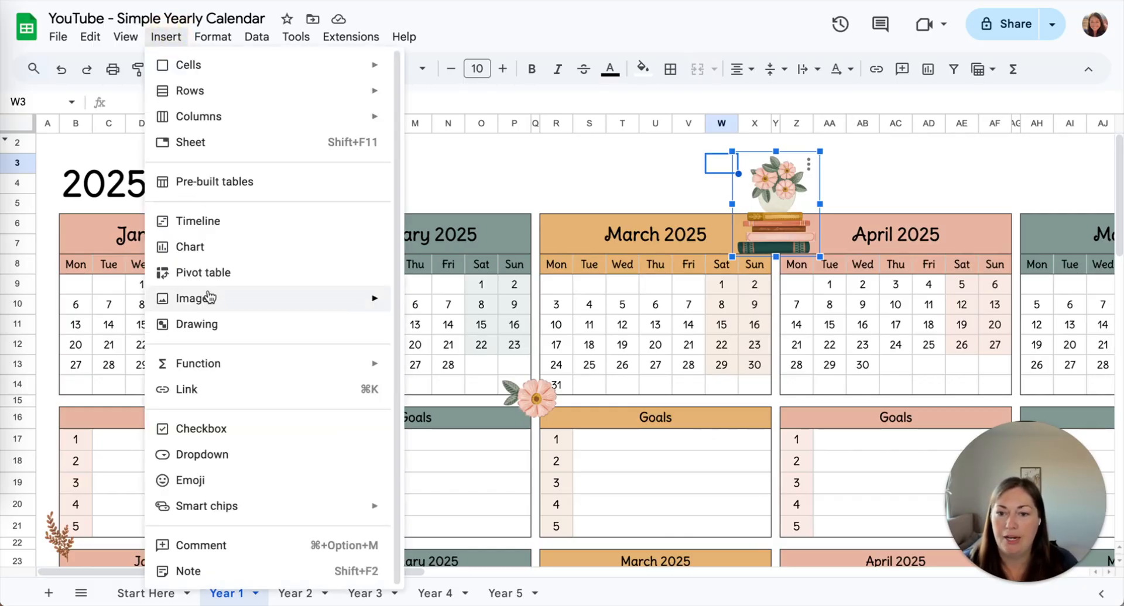
pyautogui.moveTo(209, 298)
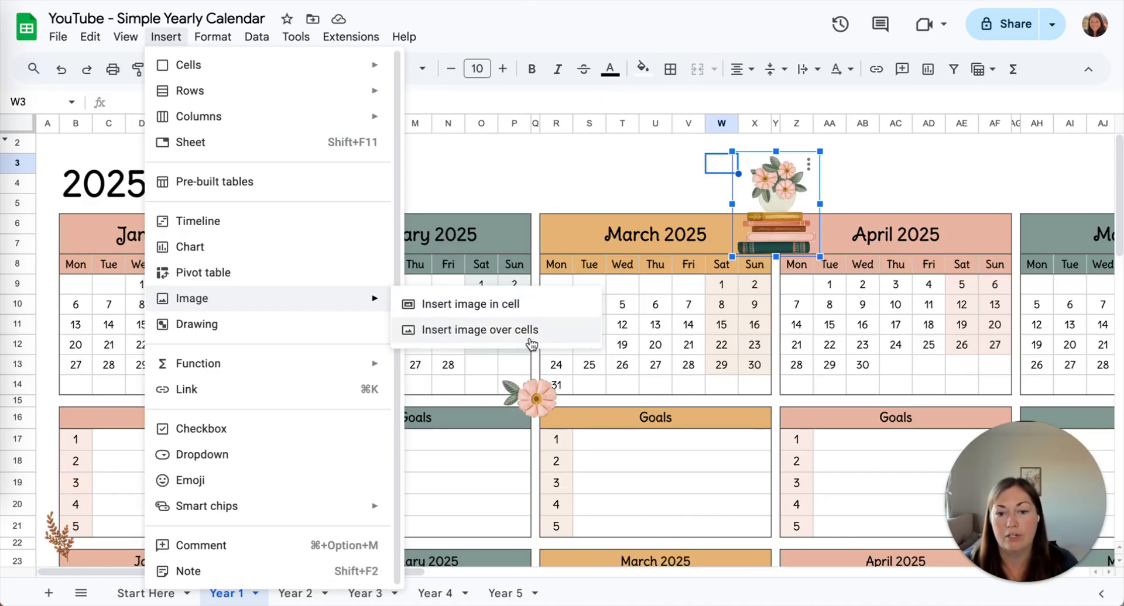
pyautogui.click(483, 185)
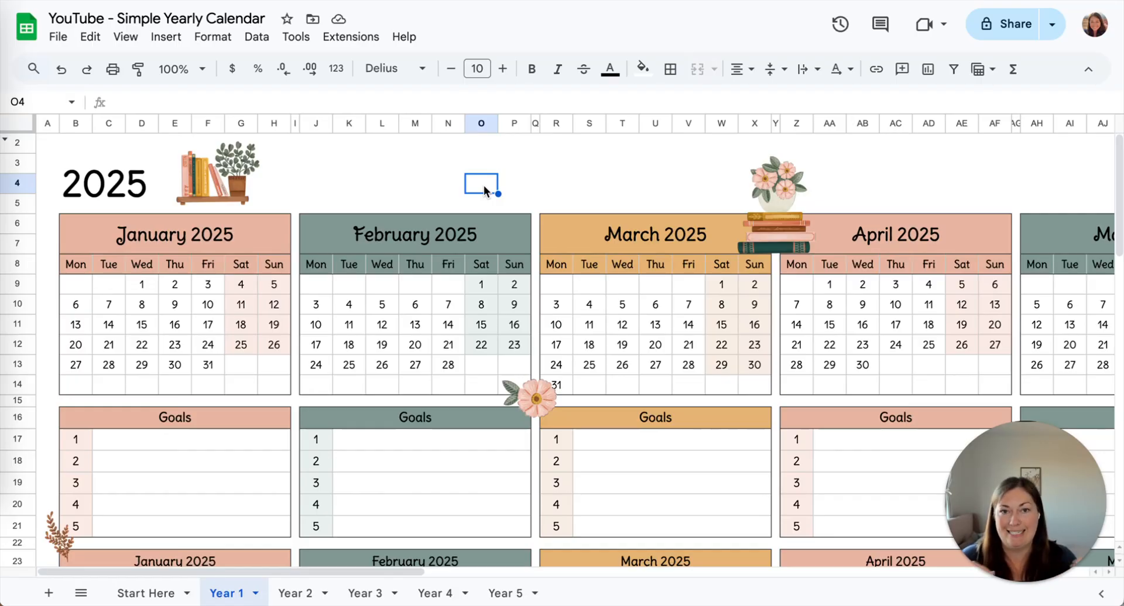
pyautogui.click(178, 36)
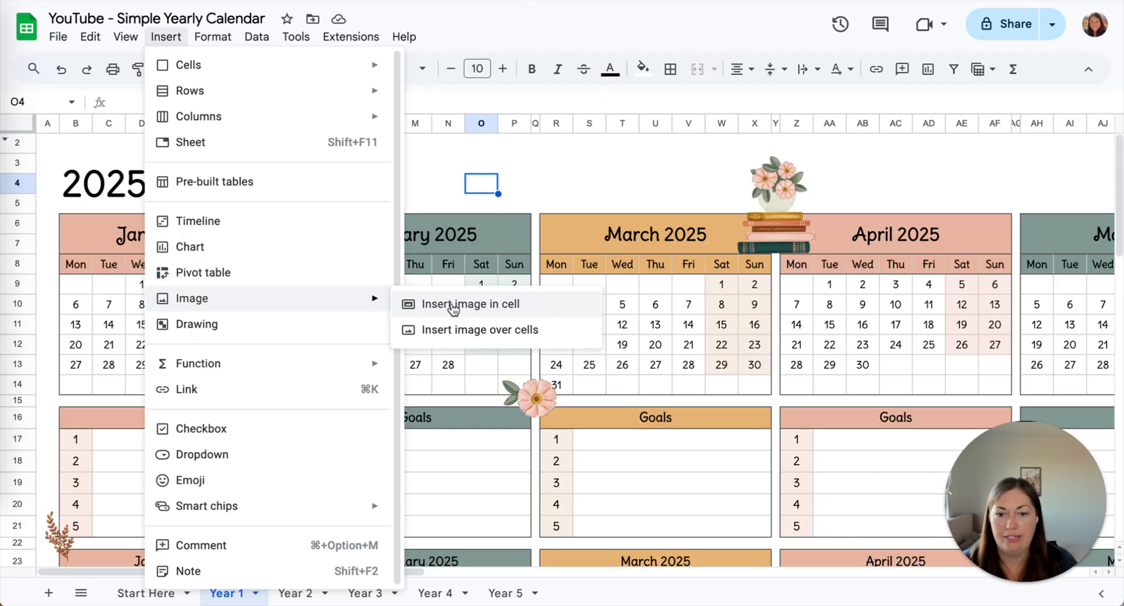
pyautogui.click(496, 171)
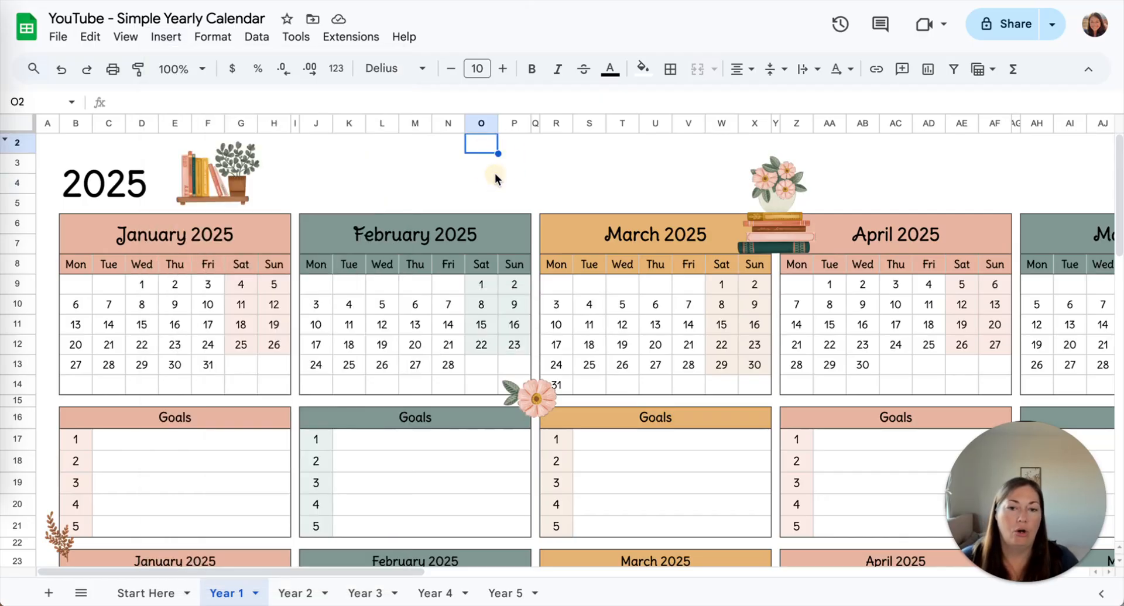
# Step: Merge cells O3:P4 above the February calendar into one cell
pyautogui.click(477, 162)
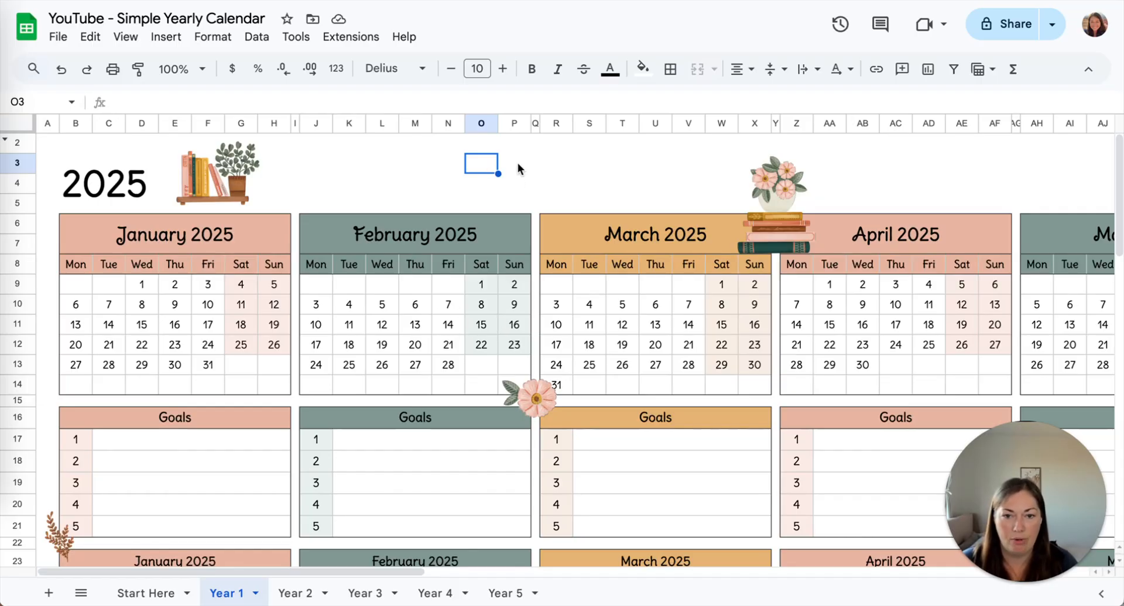
pyautogui.keyDown('shift'); pyautogui.click(515, 182); pyautogui.keyUp('shift')
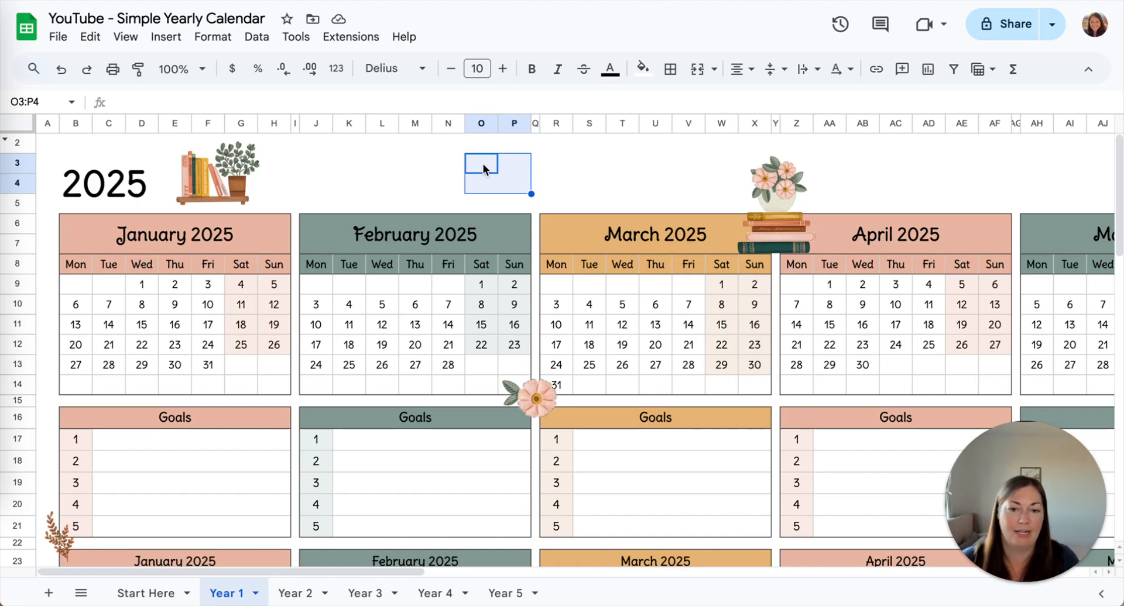
pyautogui.click(698, 69)
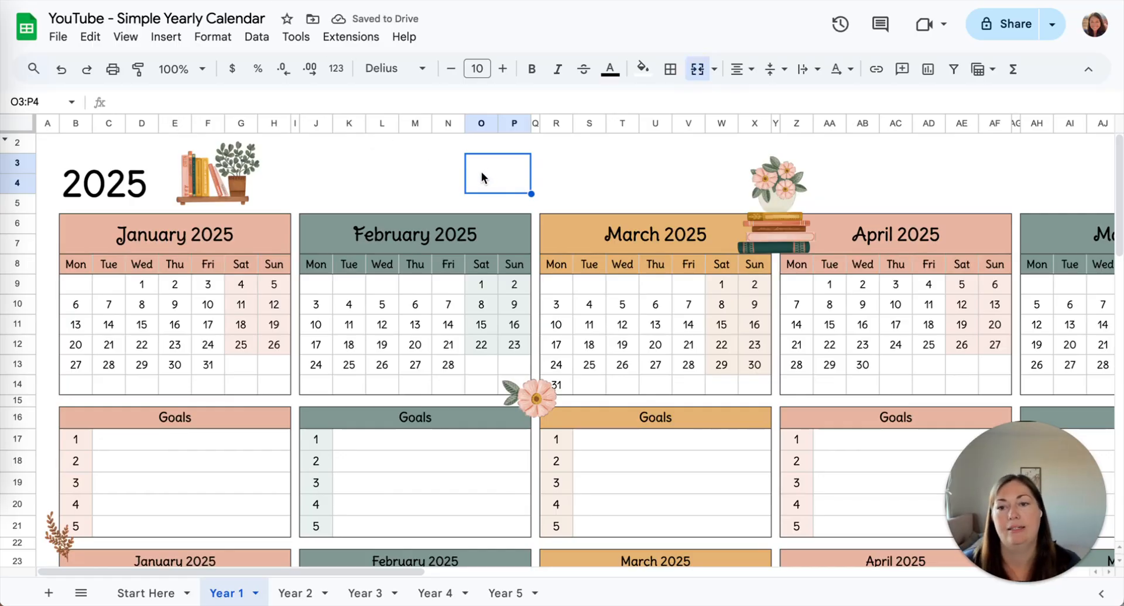
# Step: Insert the flower picture Book_Bloom_9.png from the BOOK CLUB 2025 folder inside the merged cell O3:P4
pyautogui.click(165, 36)
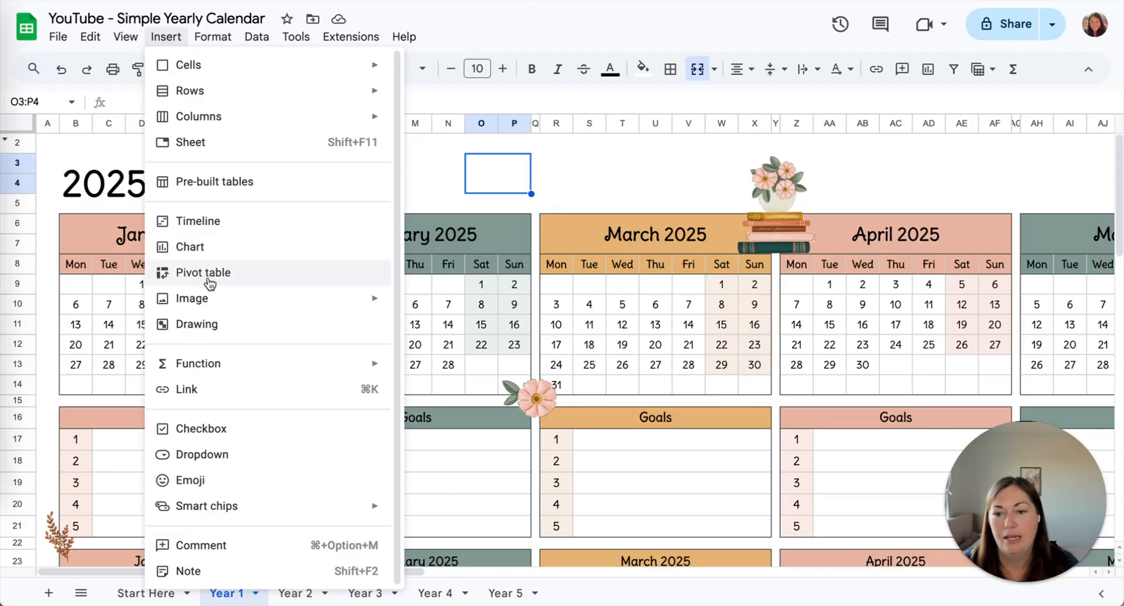
pyautogui.moveTo(207, 302)
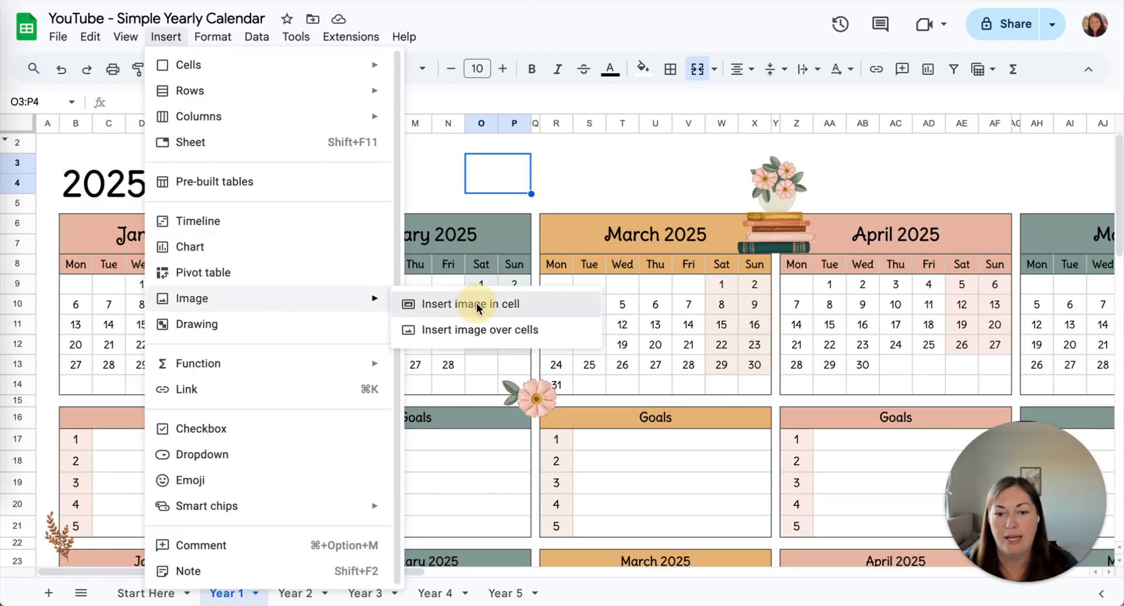
pyautogui.click(519, 303)
pyautogui.click(555, 412)
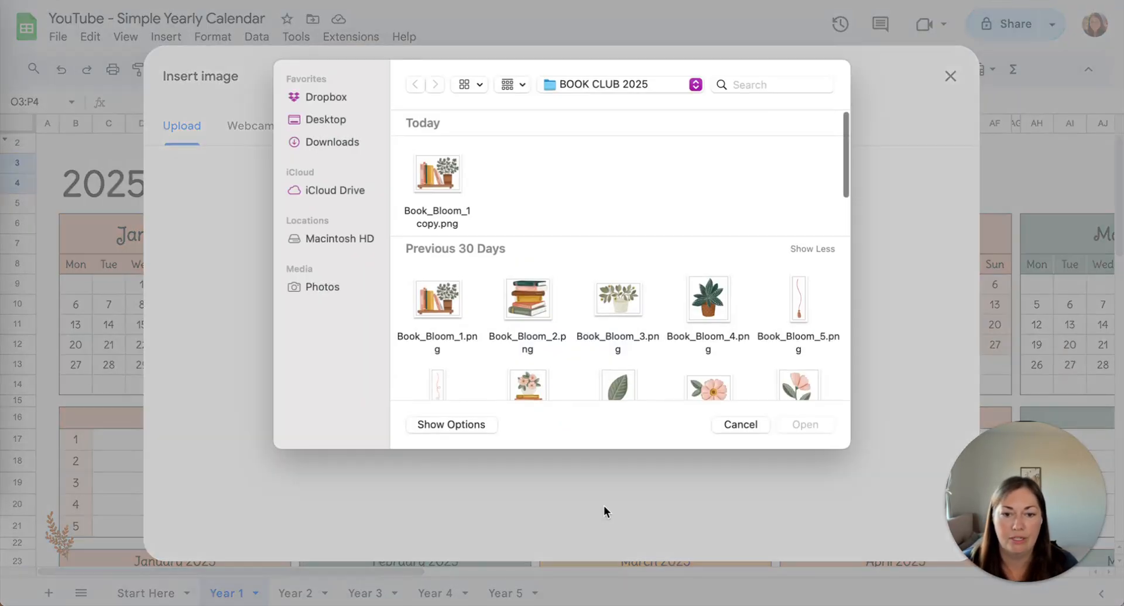
pyautogui.scroll(-5, 564, 335)
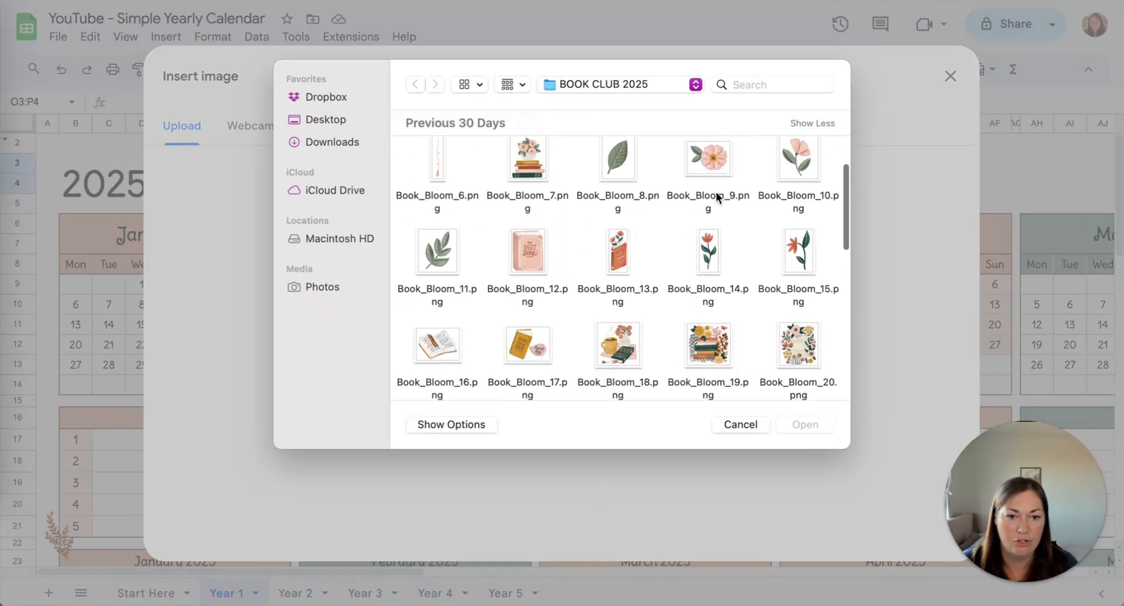
pyautogui.doubleClick(705, 165)
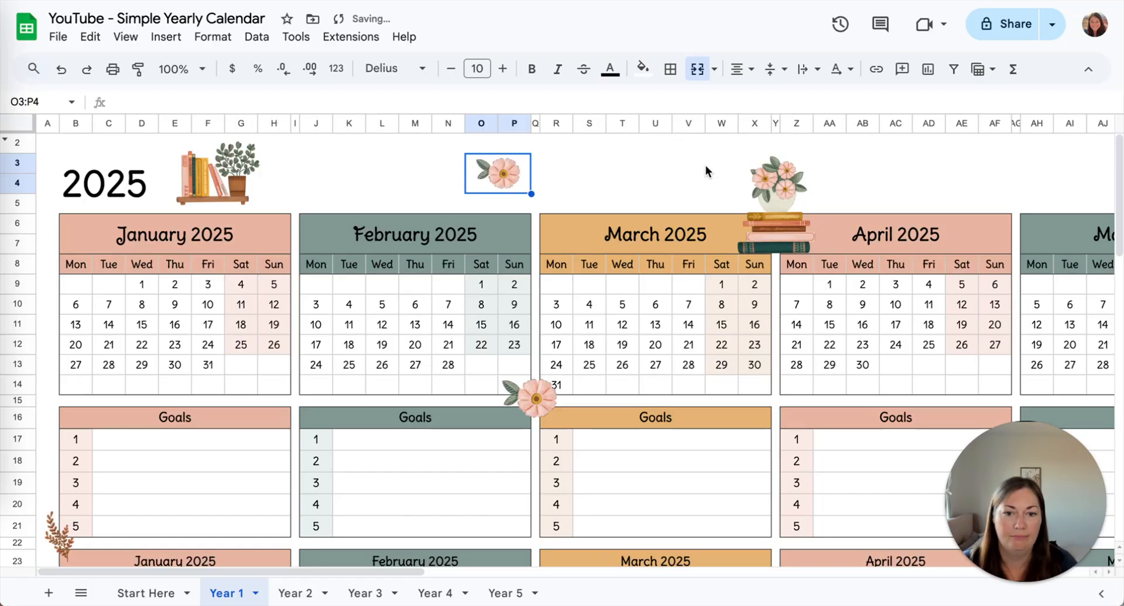
# Step: Try to move the in-cell flower picture out of the merged cell above February
pyautogui.click(597, 175)
pyautogui.moveTo(515, 182); pyautogui.dragTo(572, 181)
pyautogui.click(583, 179)
pyautogui.click(502, 166)
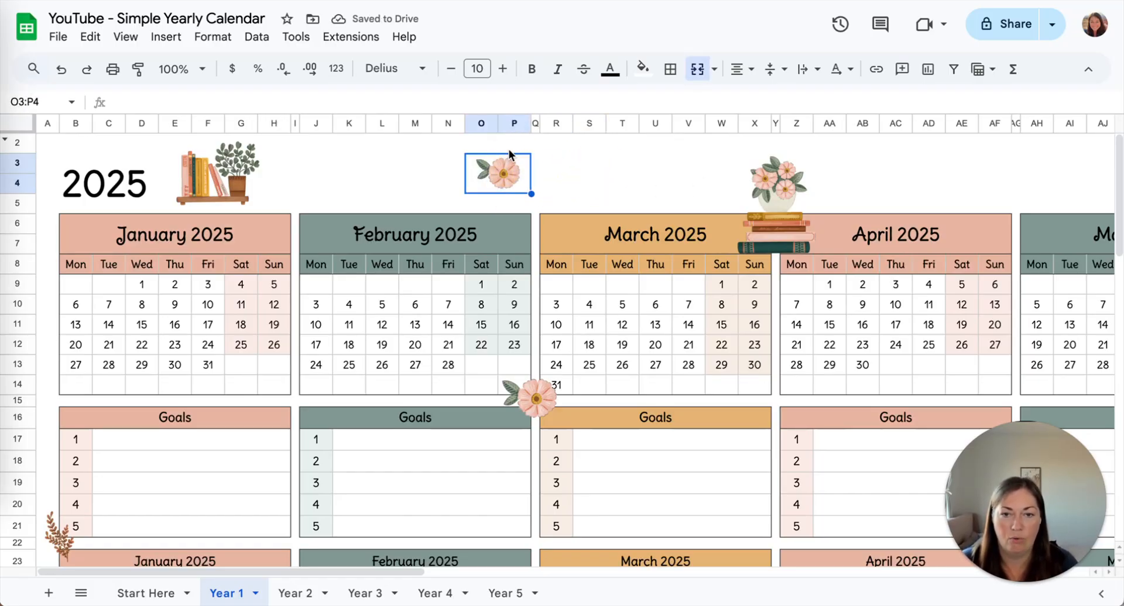
# Step: Nudge the floating pink flower slightly at the bottom corner between the February and March calendars and deselect it
pyautogui.click(535, 398)
pyautogui.moveTo(535, 398)
pyautogui.mouseDown()
pyautogui.moveTo(443, 219)
pyautogui.moveTo(527, 326)
pyautogui.moveTo(552, 409)
pyautogui.moveTo(534, 395)
pyautogui.mouseUp()
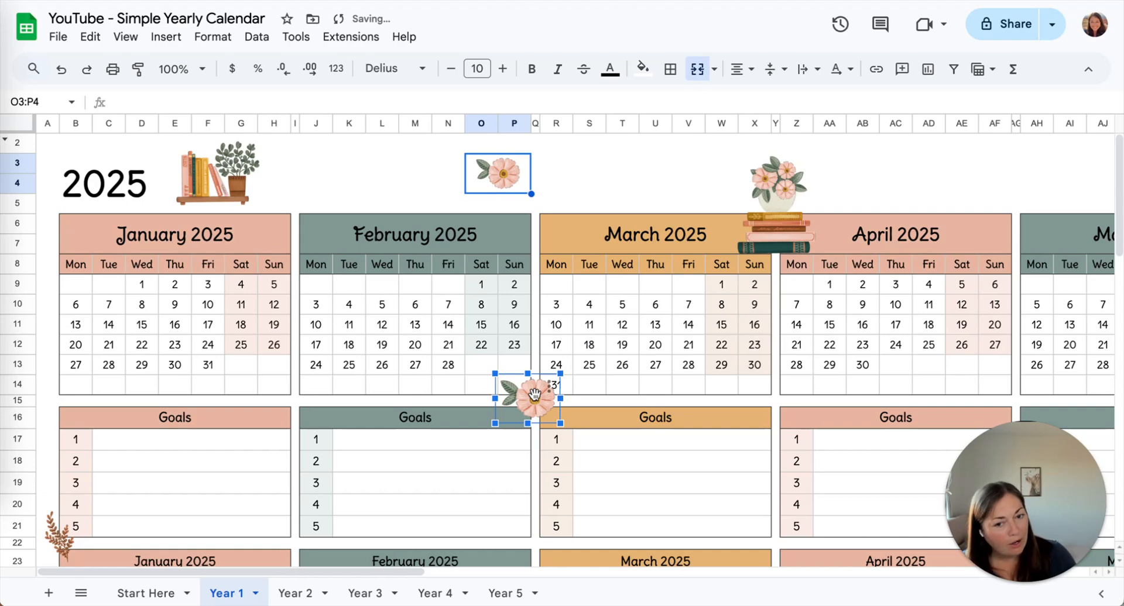
pyautogui.click(570, 199)
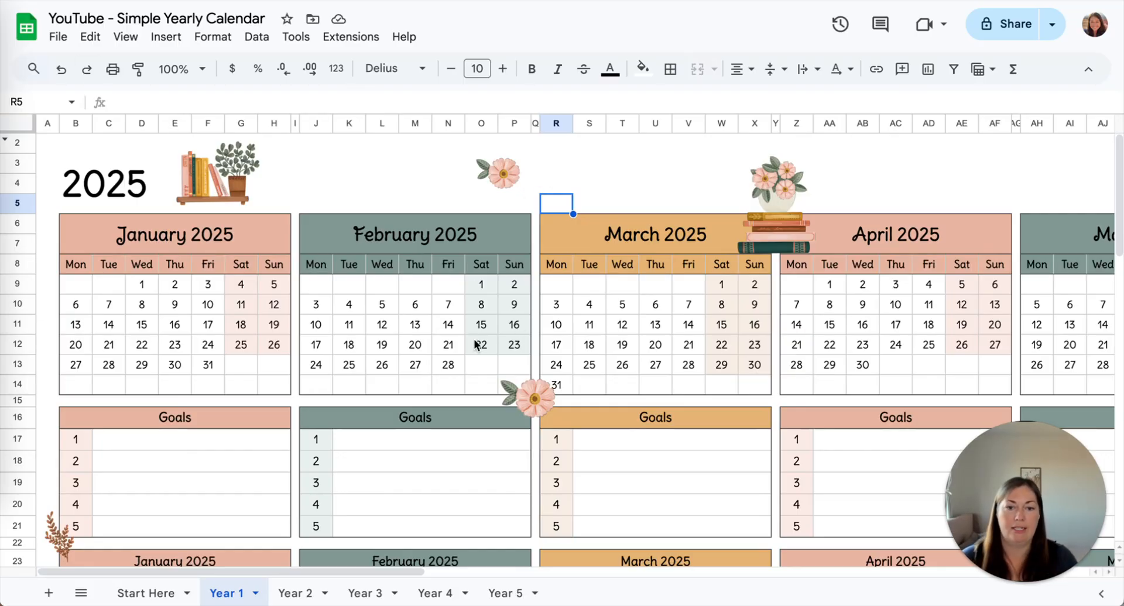
# Step: Insert the book picture Book_Bloom_12.png from the BOOK CLUB 2025 folder as an image over the cells
pyautogui.click(168, 39)
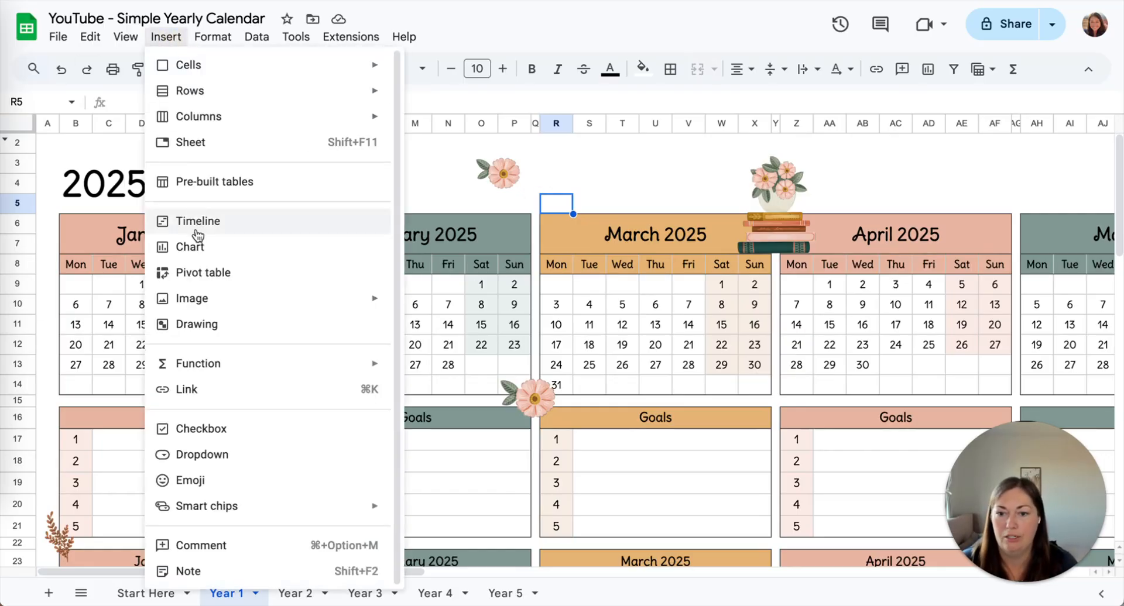
pyautogui.moveTo(205, 302)
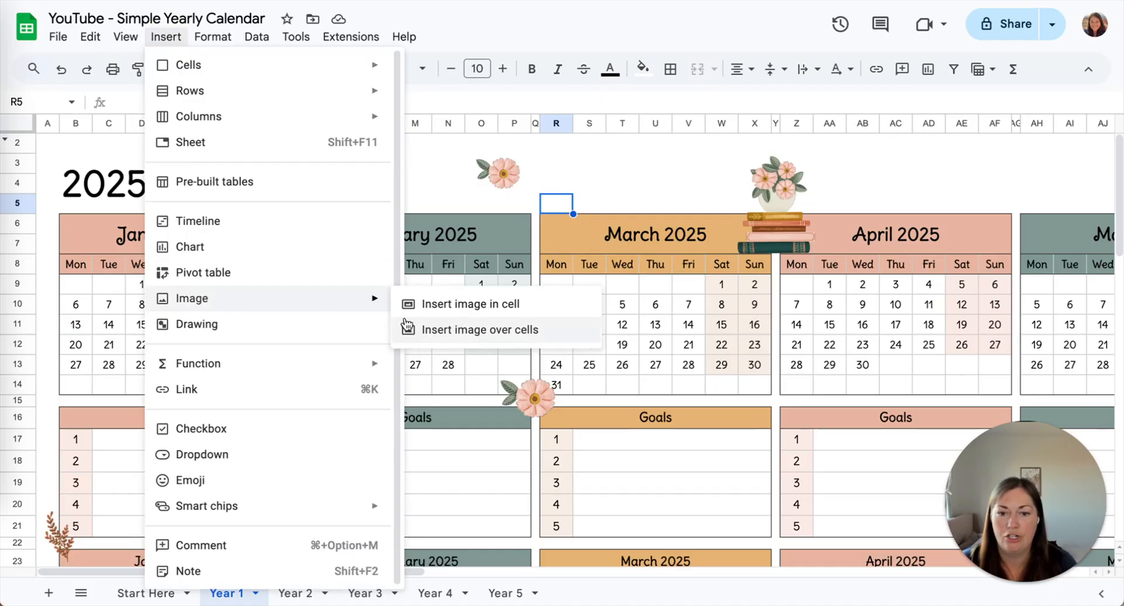
pyautogui.click(435, 331)
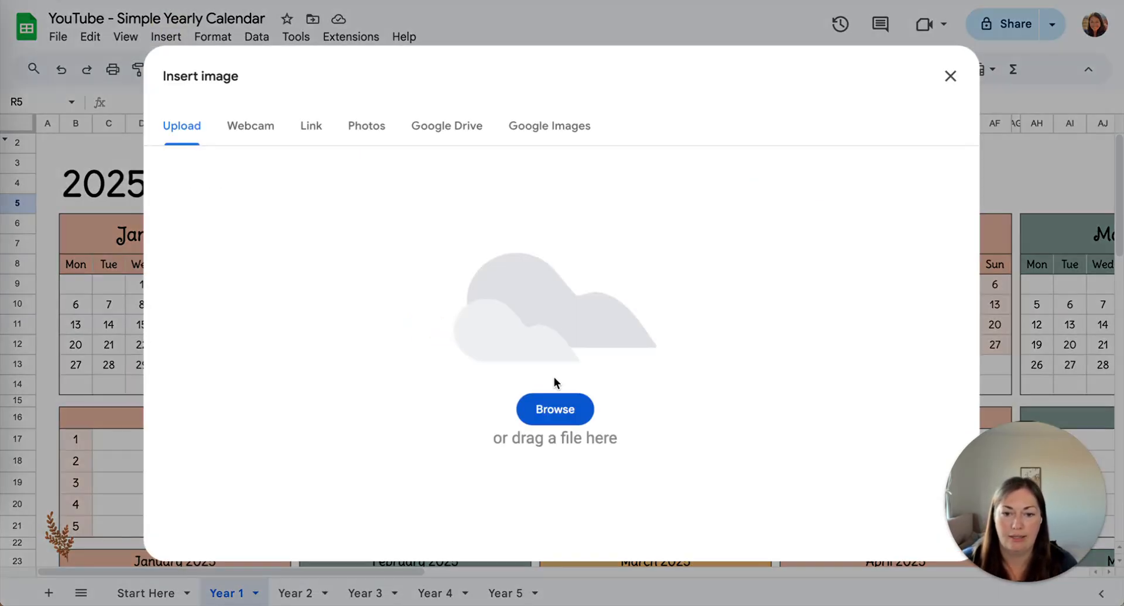
pyautogui.click(550, 407)
pyautogui.scroll(-8, 612, 297)
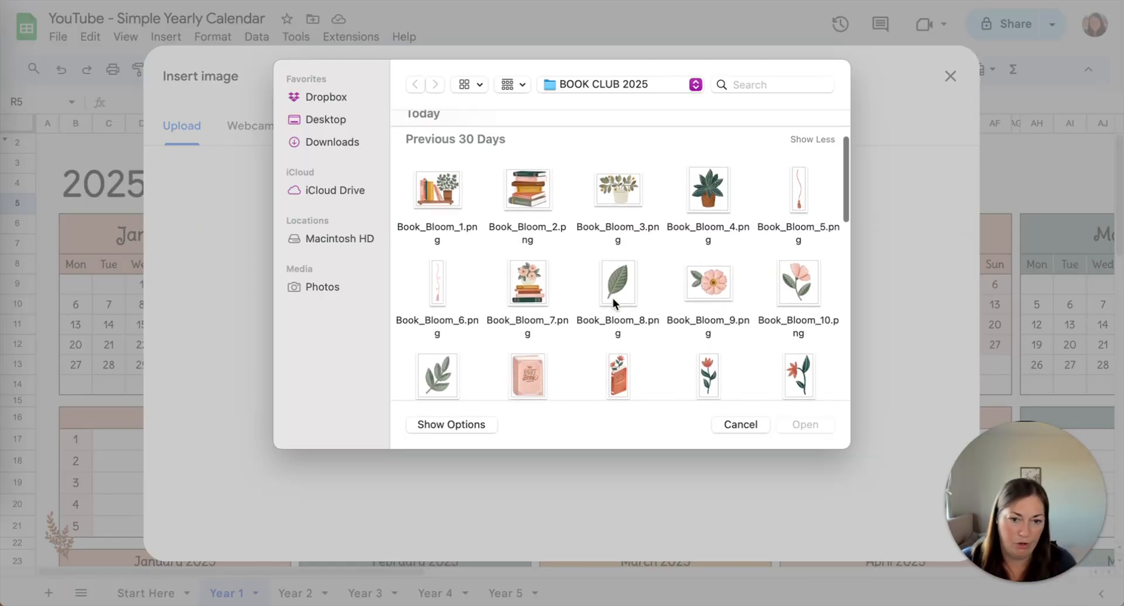
pyautogui.scroll(-2, 612, 297)
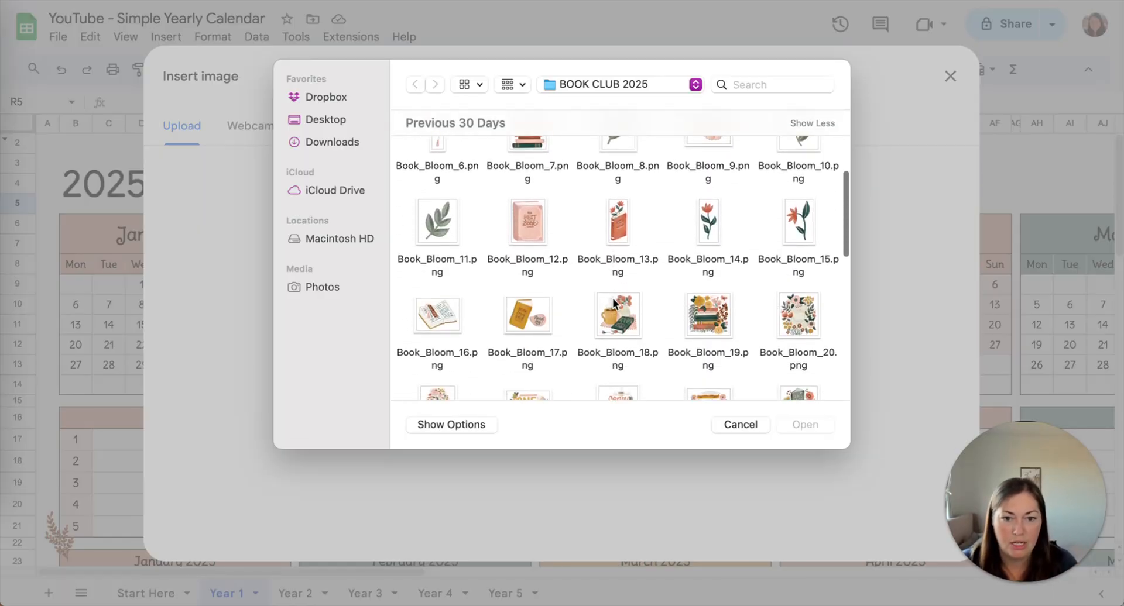
pyautogui.doubleClick(527, 221)
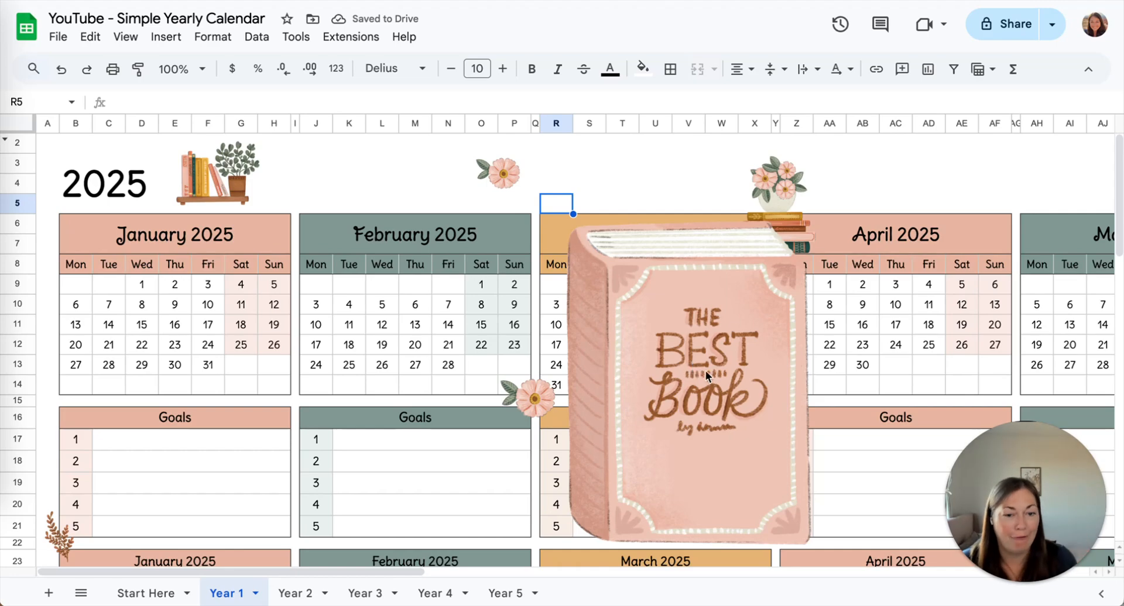
# Step: Shrink the book image to a small icon and place it at the bottom corner between the January and February calendars
pyautogui.click(658, 379)
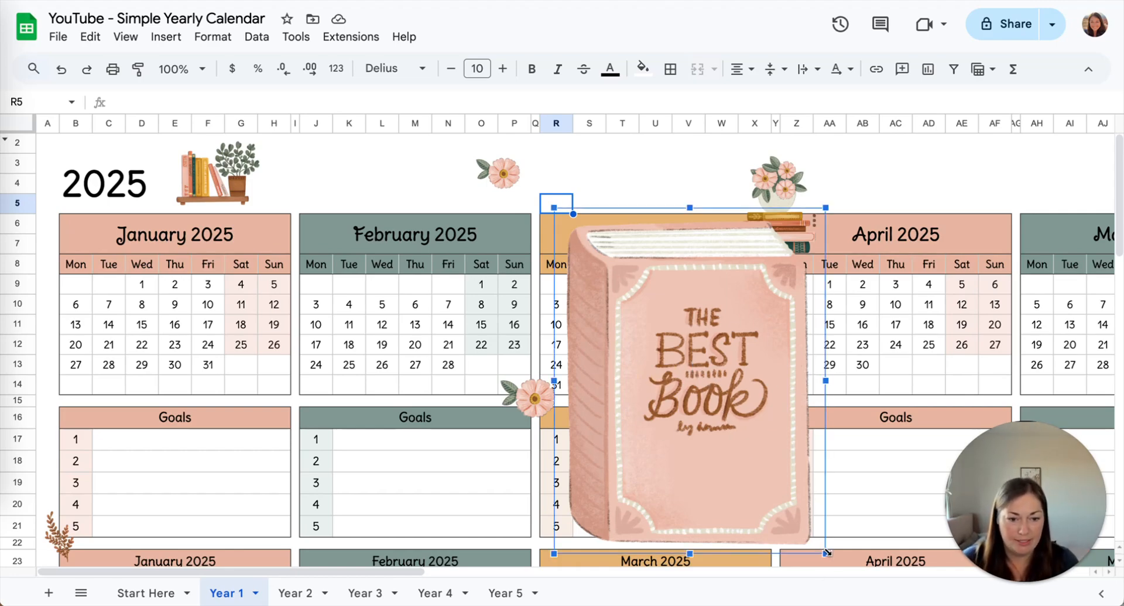
pyautogui.moveTo(826, 555); pyautogui.dragTo(291, 396)
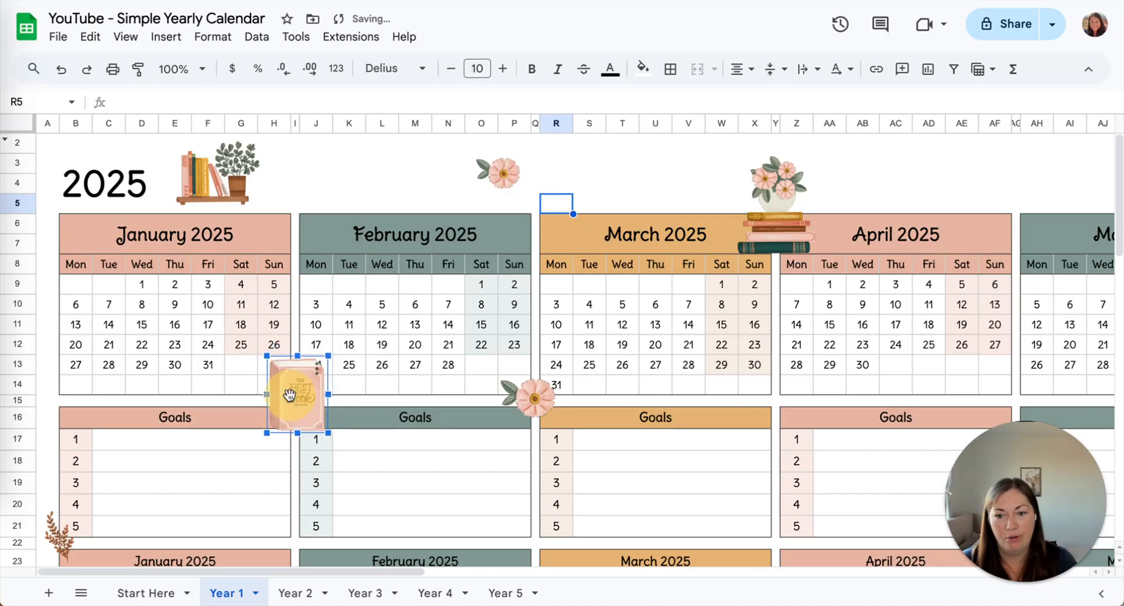
pyautogui.moveTo(328, 434)
pyautogui.mouseDown()
pyautogui.moveTo(301, 401)
pyautogui.moveTo(316, 419)
pyautogui.mouseUp()
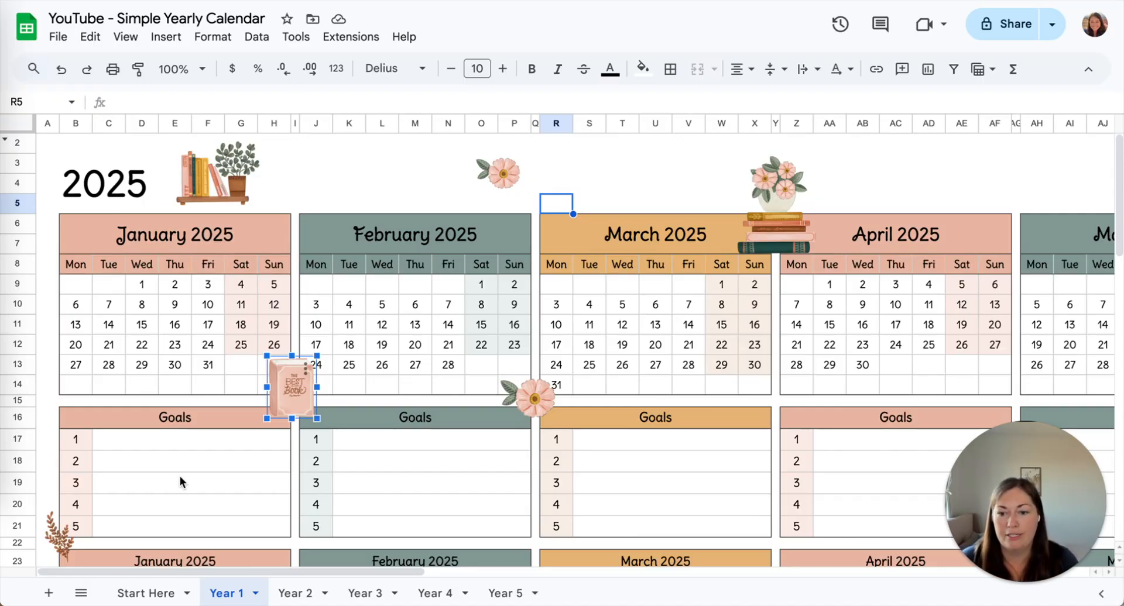
# Step: Enter "Goal 1" in the first row of the January goals list, correcting the misplaced space
pyautogui.click(182, 440)
pyautogui.write('Goa l1')
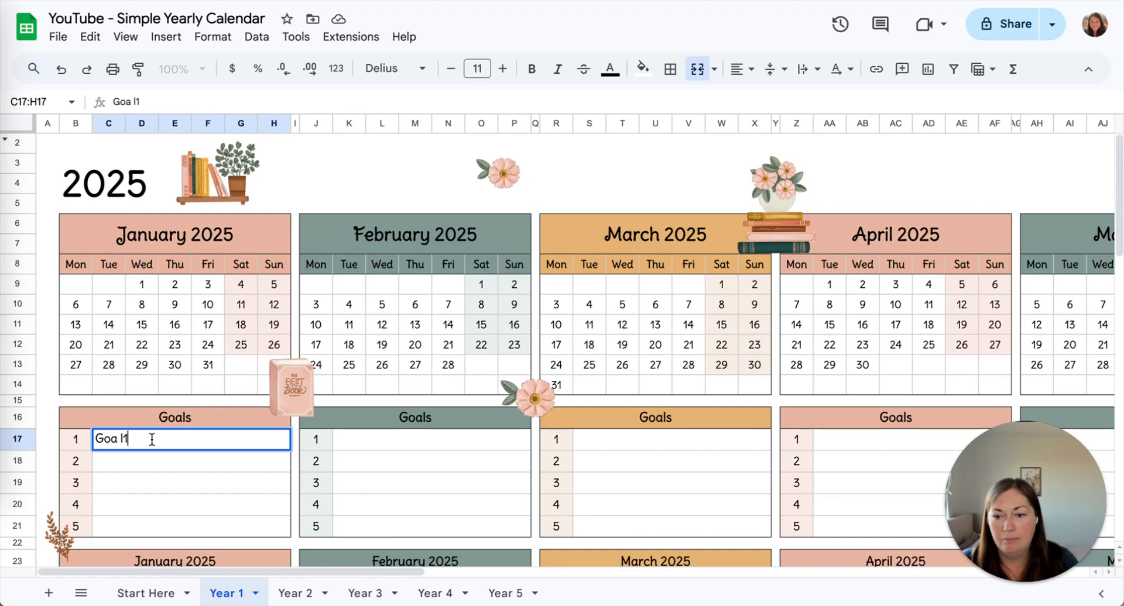
pyautogui.click(116, 438)
pyautogui.press('BackSpace')
pyautogui.write('a')
pyautogui.press('Delete')
pyautogui.press('Right')
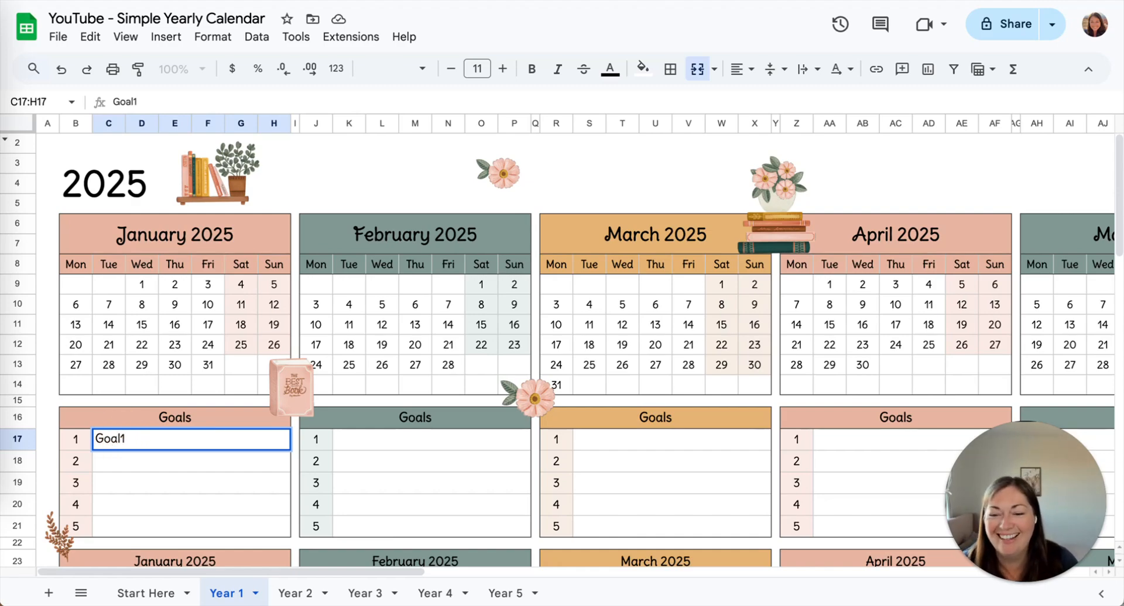
# Step: Move the small book image down over the January goal rows and select the first goal's cell behind it
pyautogui.moveTo(302, 395); pyautogui.dragTo(186, 475)
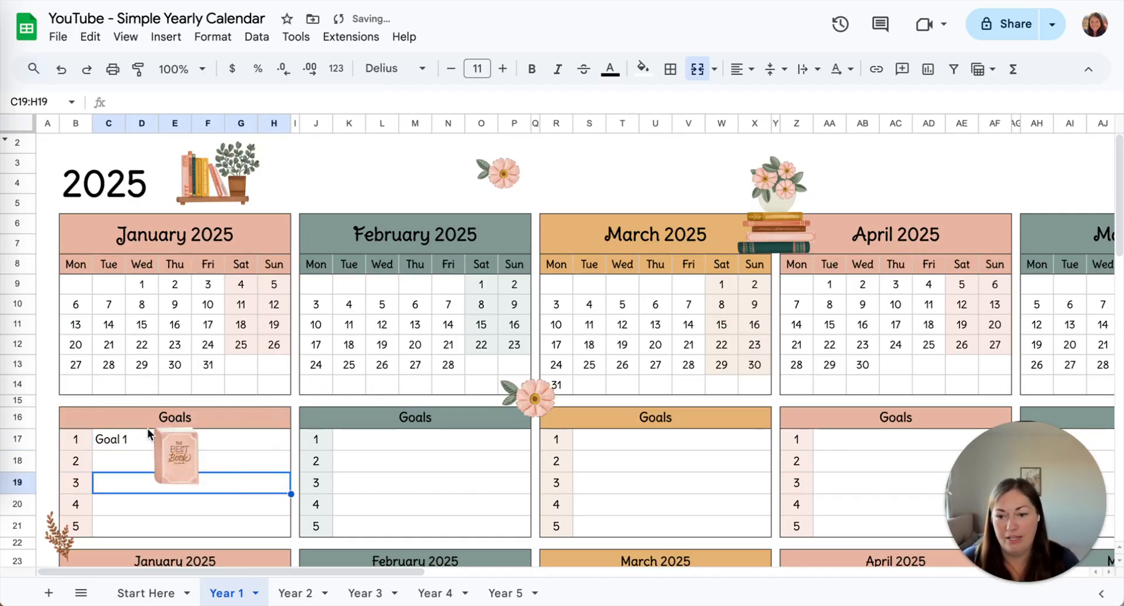
pyautogui.click(139, 442)
pyautogui.click(191, 448)
pyautogui.click(261, 445)
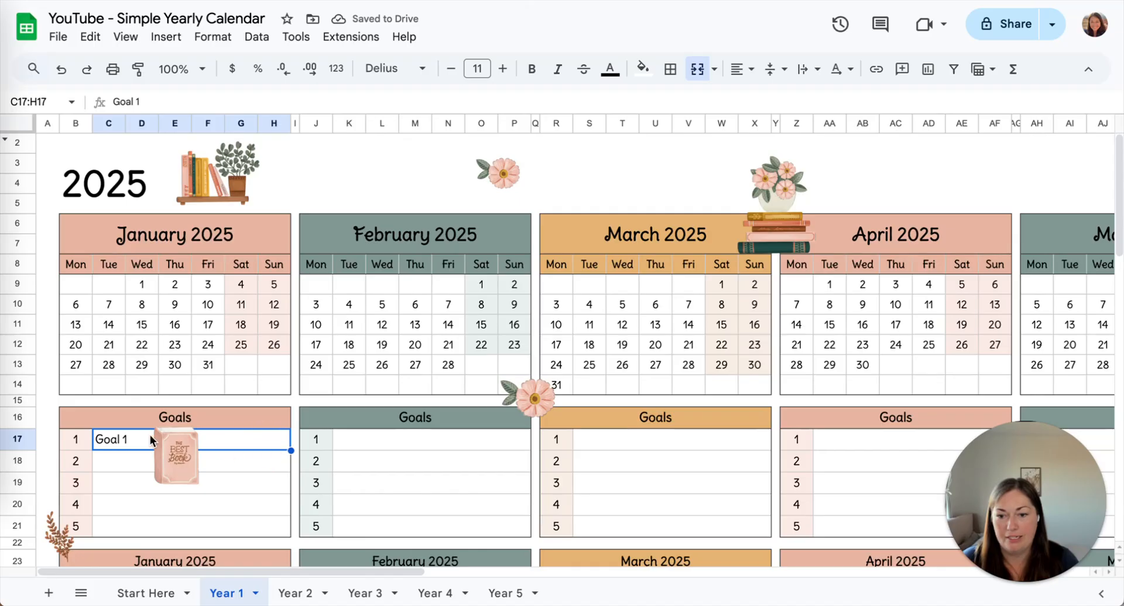
# Step: Move the small book image between the March and April calendars and enlarge it to cover most of the March calendar
pyautogui.moveTo(182, 445); pyautogui.dragTo(777, 398)
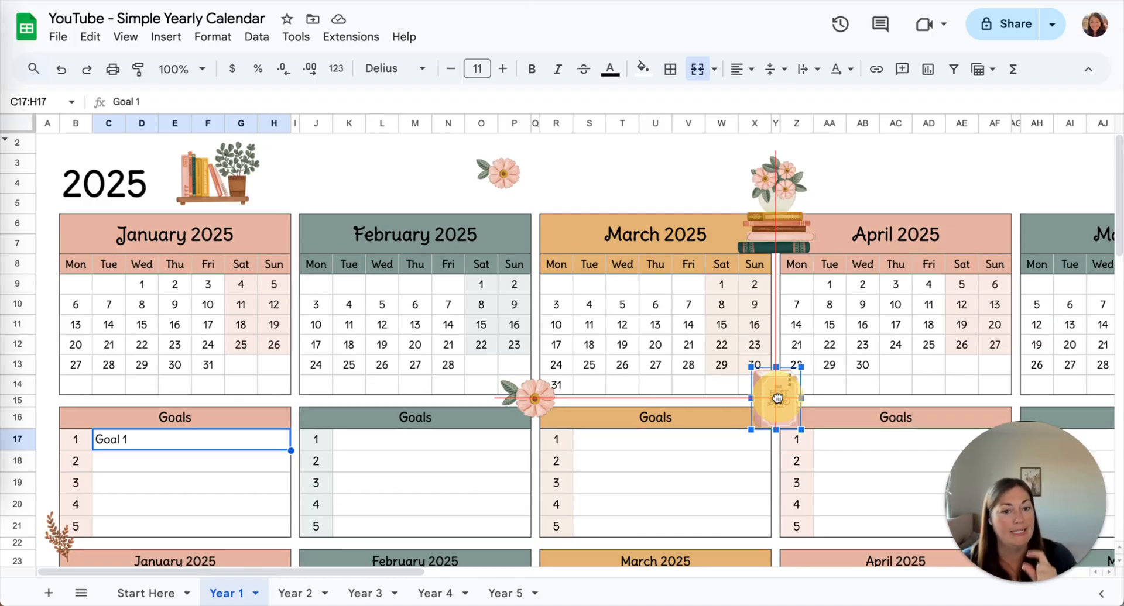
pyautogui.moveTo(777, 398); pyautogui.dragTo(777, 399)
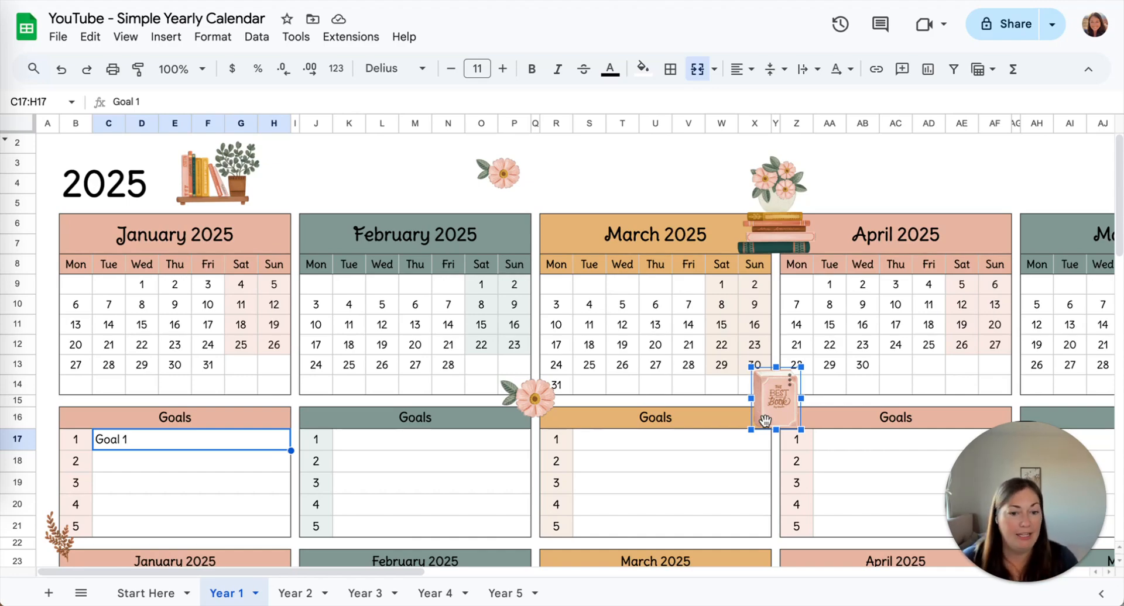
pyautogui.moveTo(748, 366); pyautogui.dragTo(596, 237)
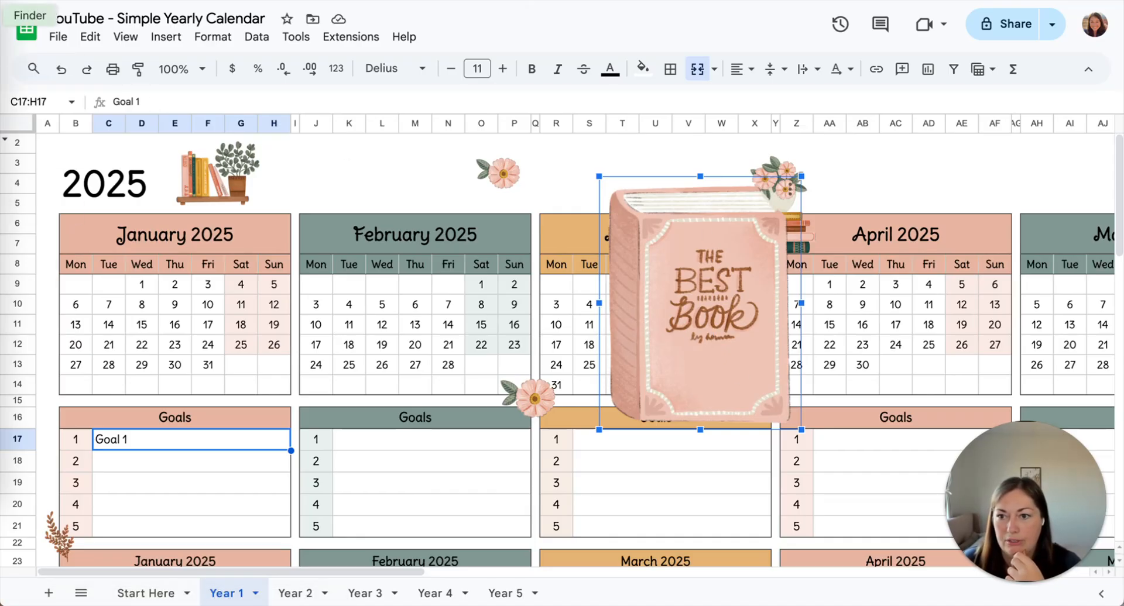
# Step: Switch to Finder and inspect the file information of Book_Bloom_12.png in the BOOK CLUB 2025 folder, including its size and dimensions
pyautogui.click(1, 15)
pyautogui.moveTo(616, 175); pyautogui.dragTo(418, 96)
pyautogui.scroll(-3, 654, 298)
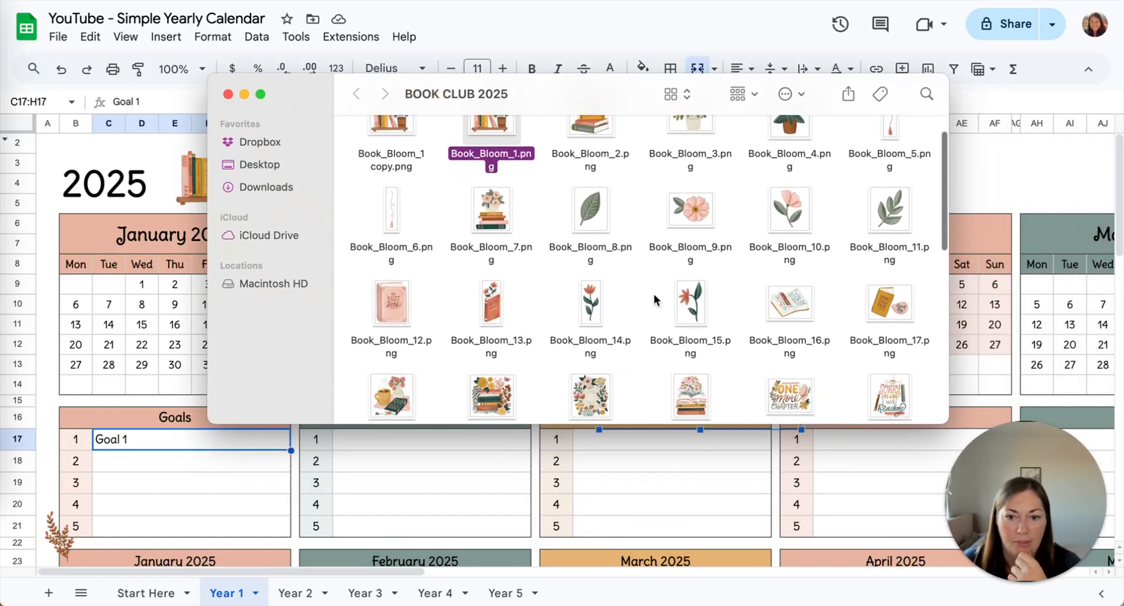
pyautogui.click(389, 299)
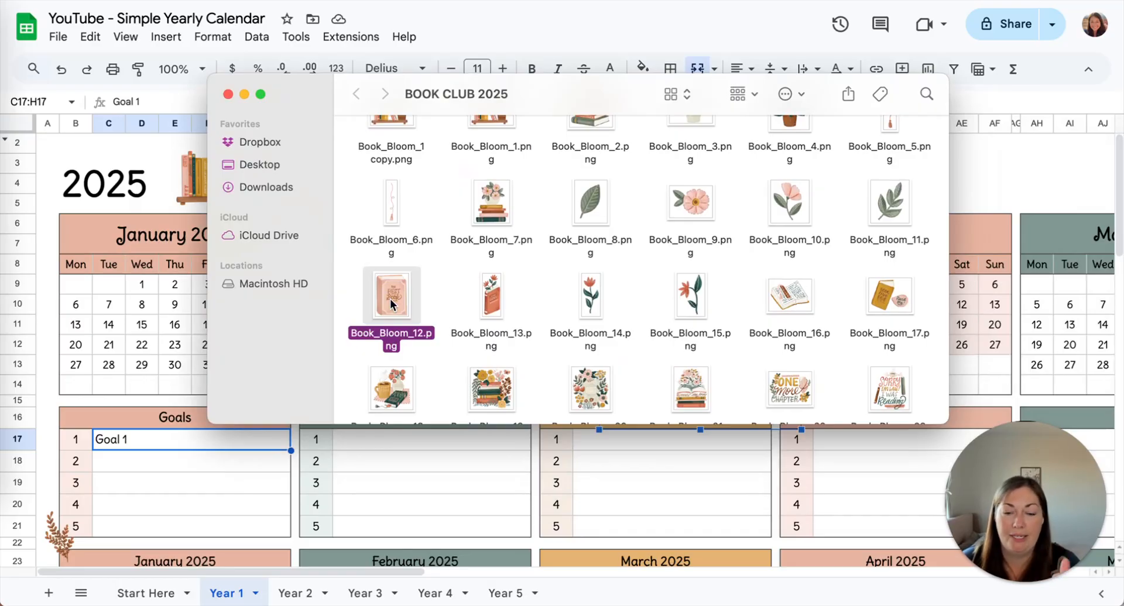
pyautogui.rightClick(390, 299)
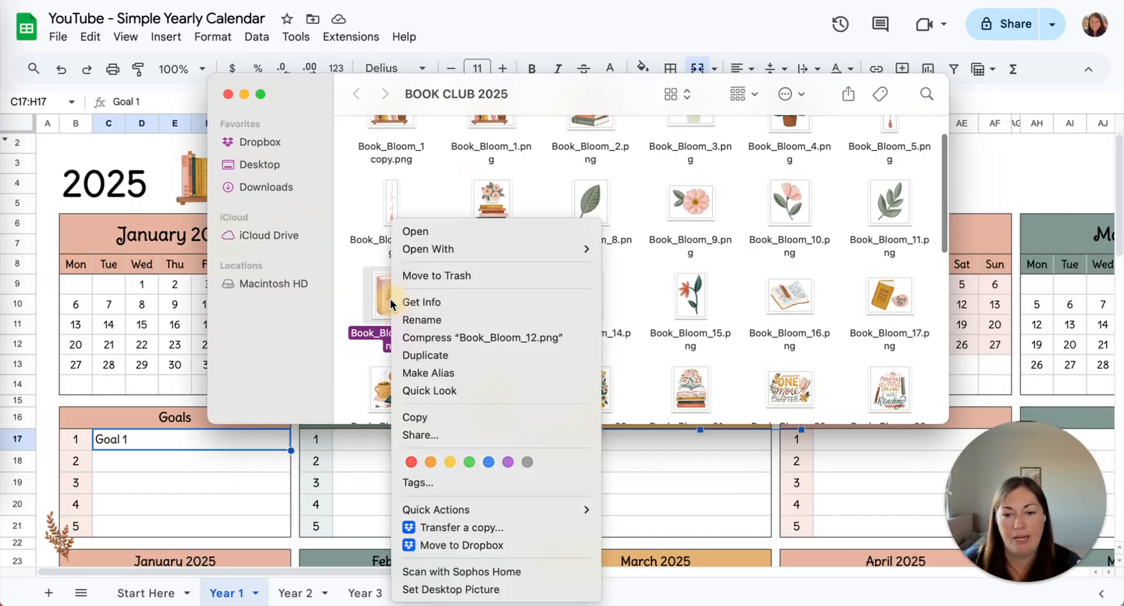
pyautogui.click(427, 303)
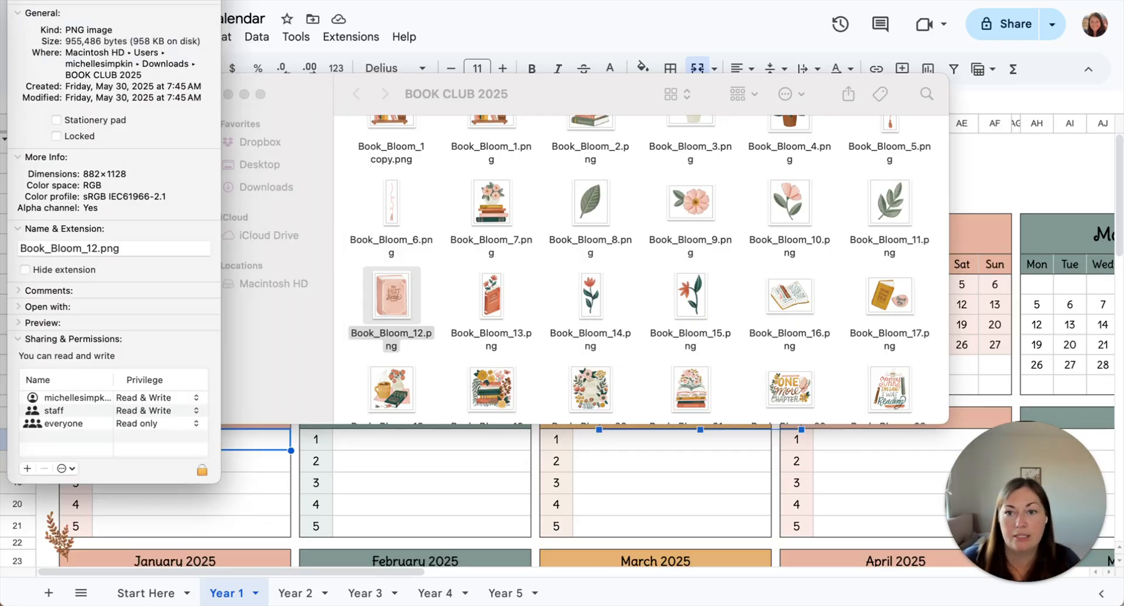
pyautogui.moveTo(170, 1); pyautogui.dragTo(285, 20)
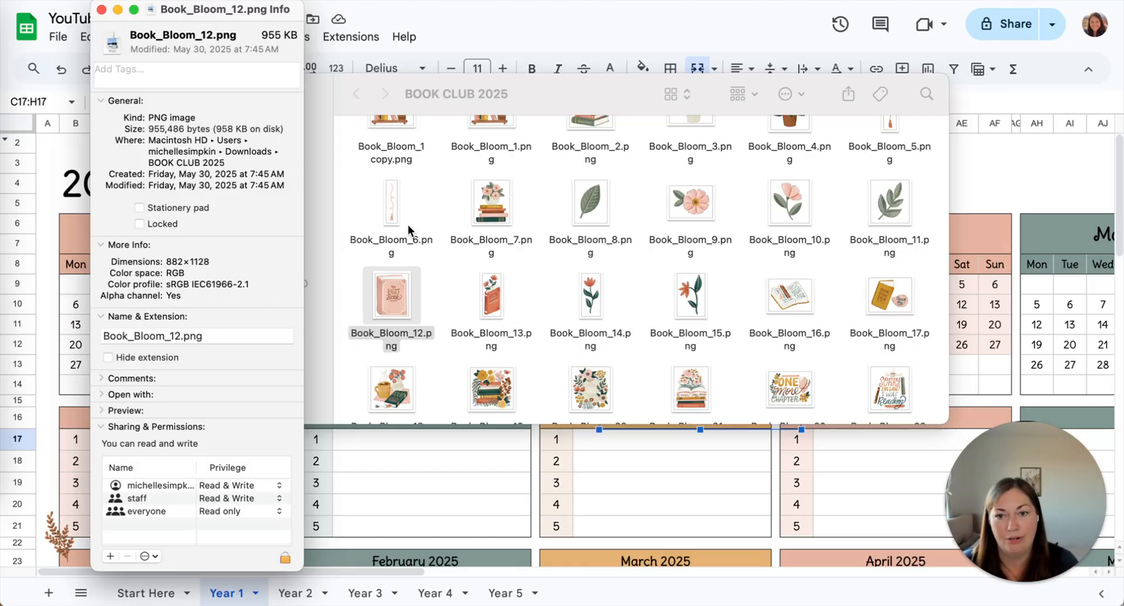
pyautogui.click(100, 10)
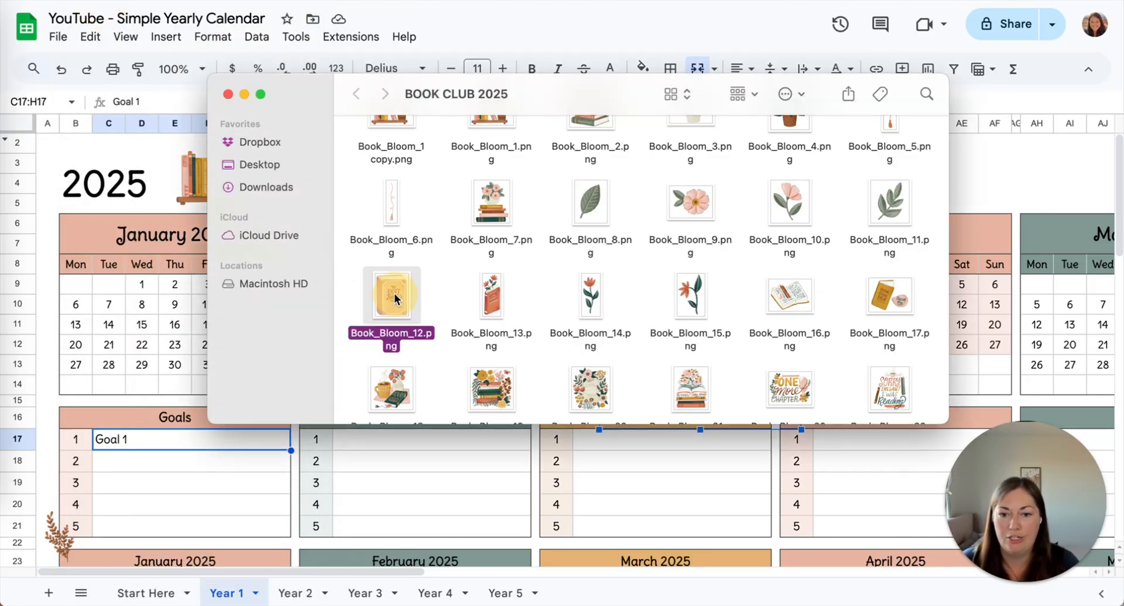
# Step: Try resizing Book_Bloom_12.png to a height of 300 pixels in the image preview, undo the resize and close the image
pyautogui.press('space')
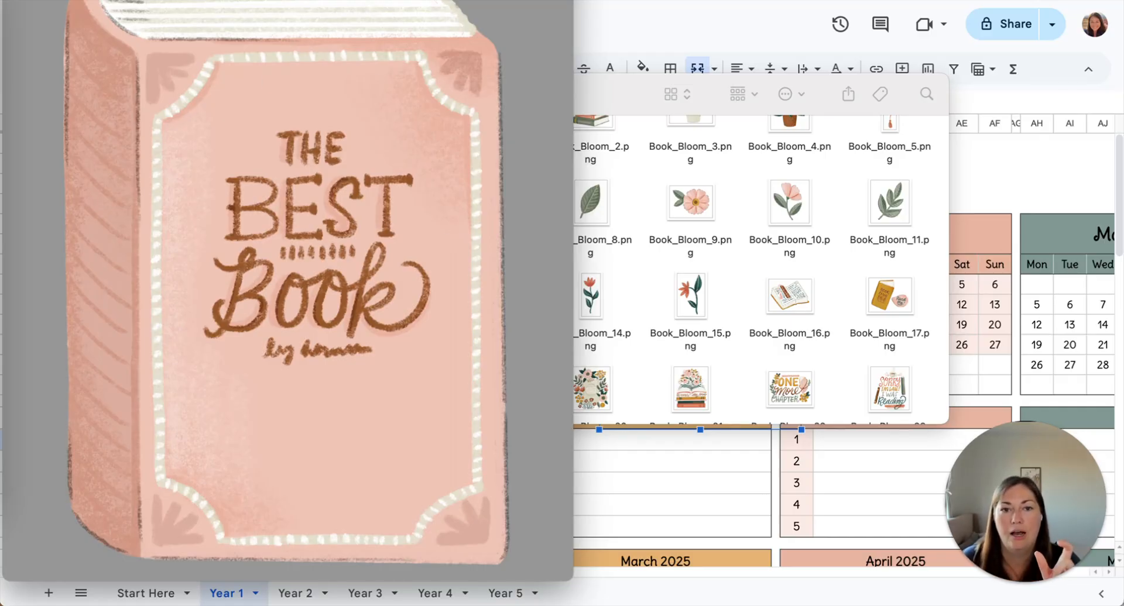
pyautogui.click(204, 0)
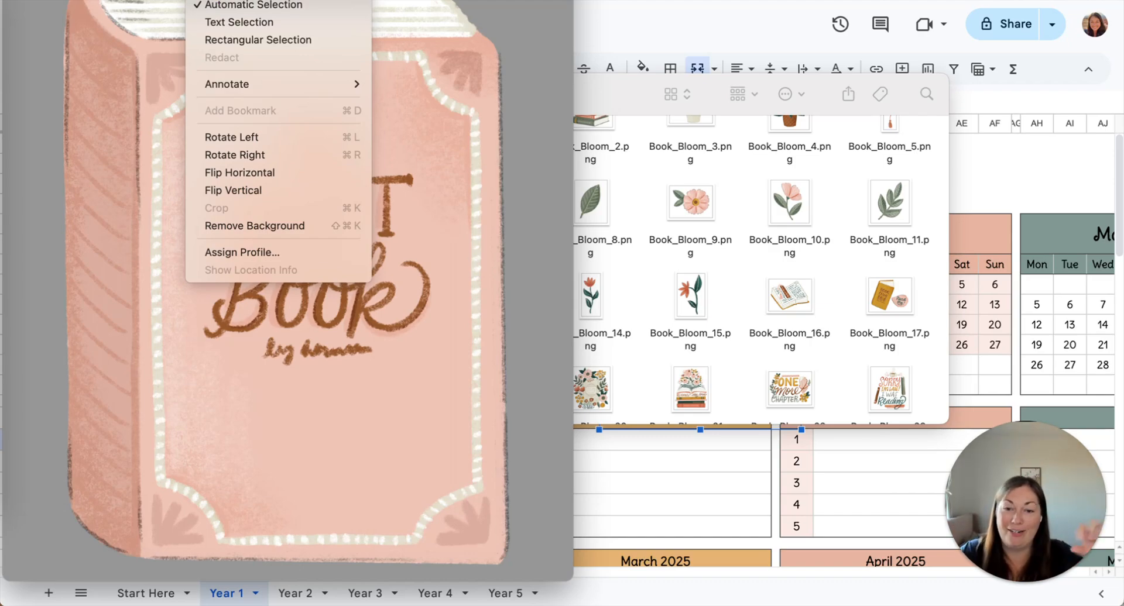
pyautogui.click(234, 0)
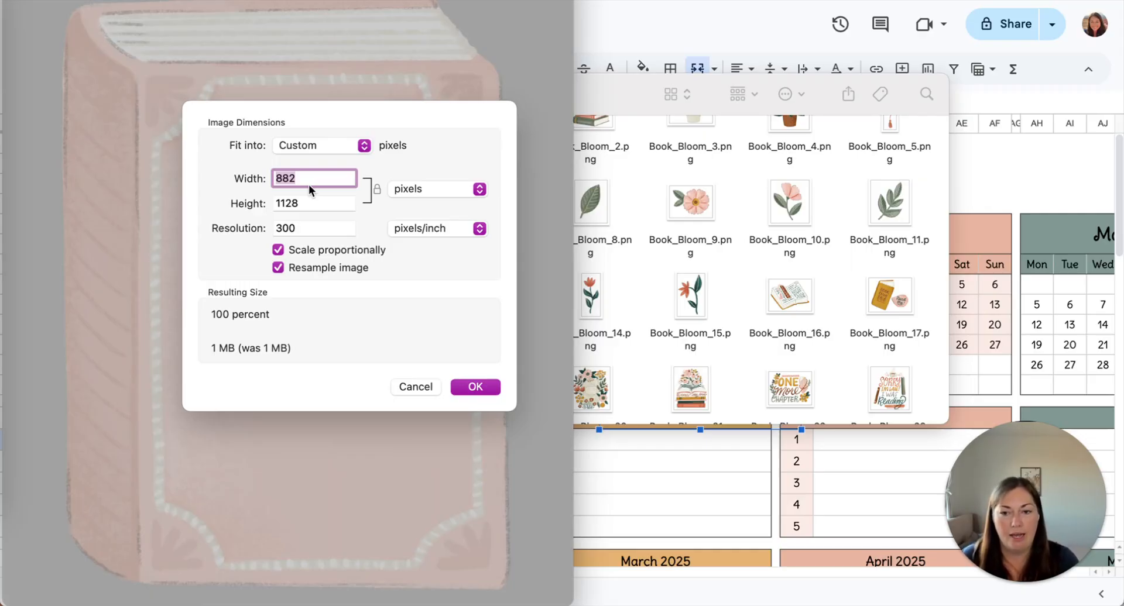
pyautogui.doubleClick(294, 203)
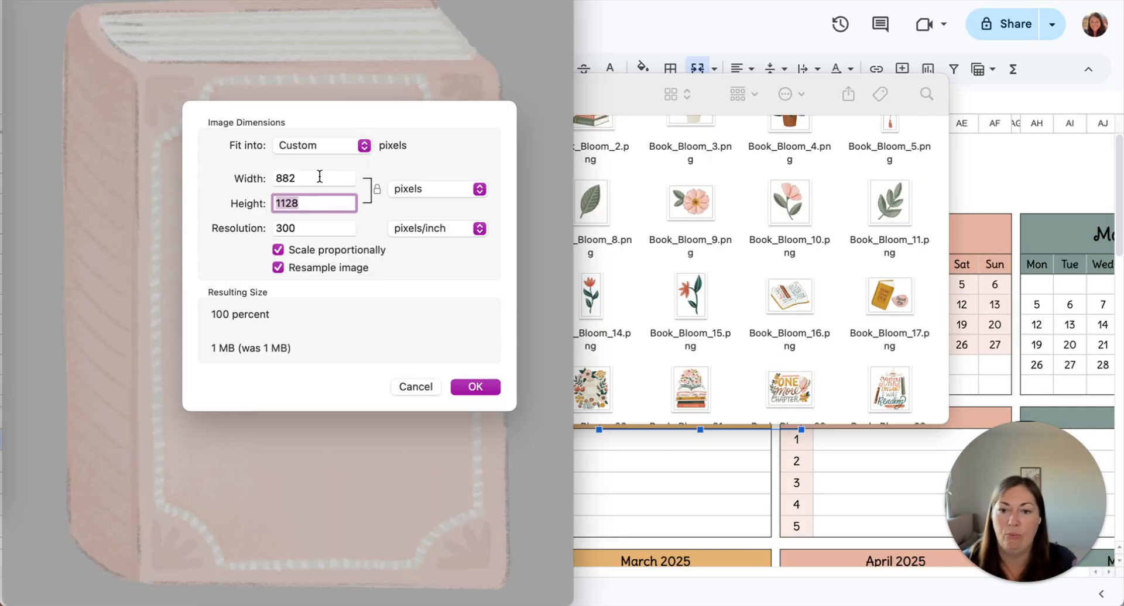
pyautogui.write('300')
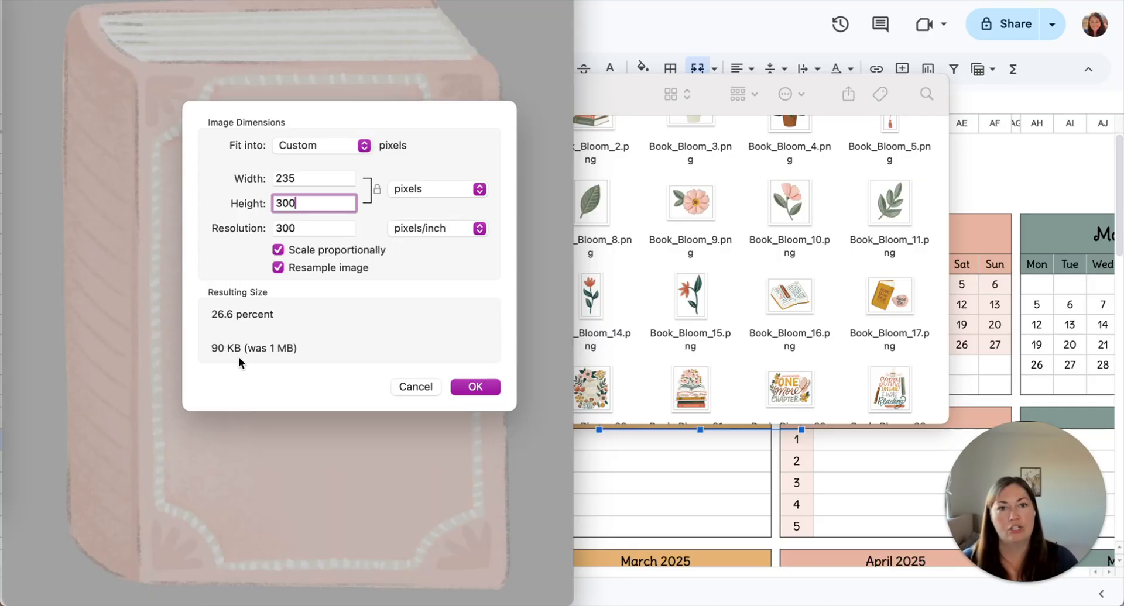
pyautogui.click(468, 388)
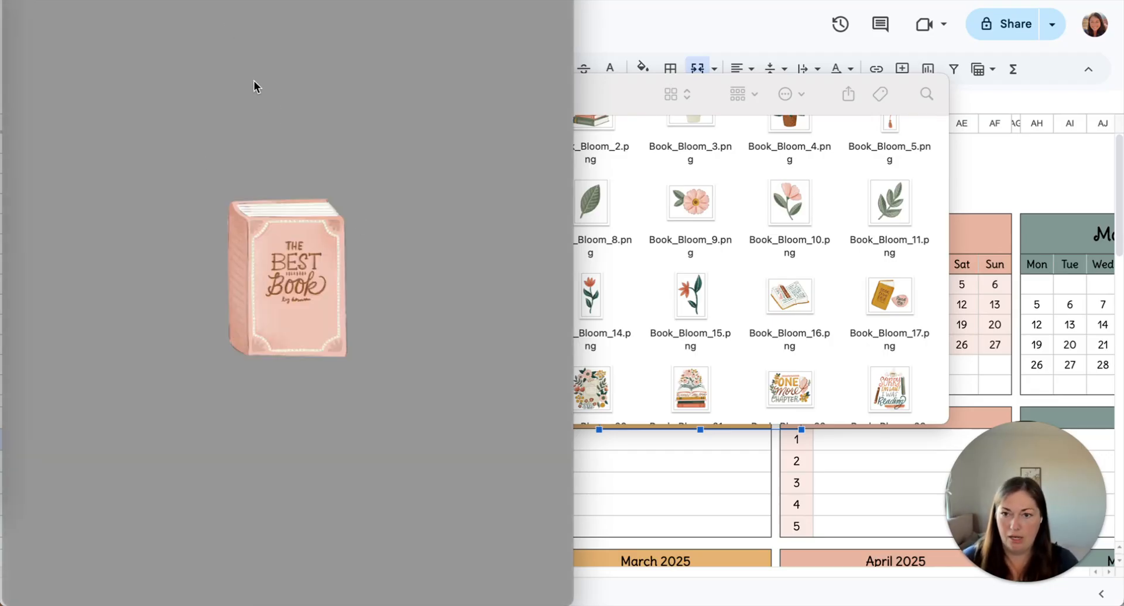
pyautogui.press('super+z')
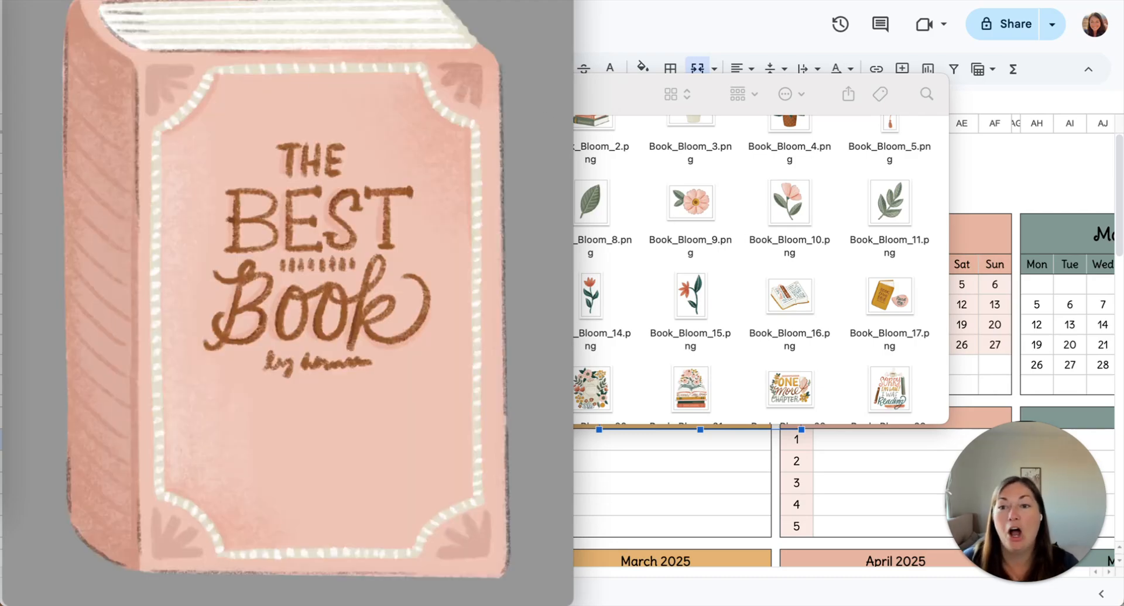
pyautogui.press('super+w')
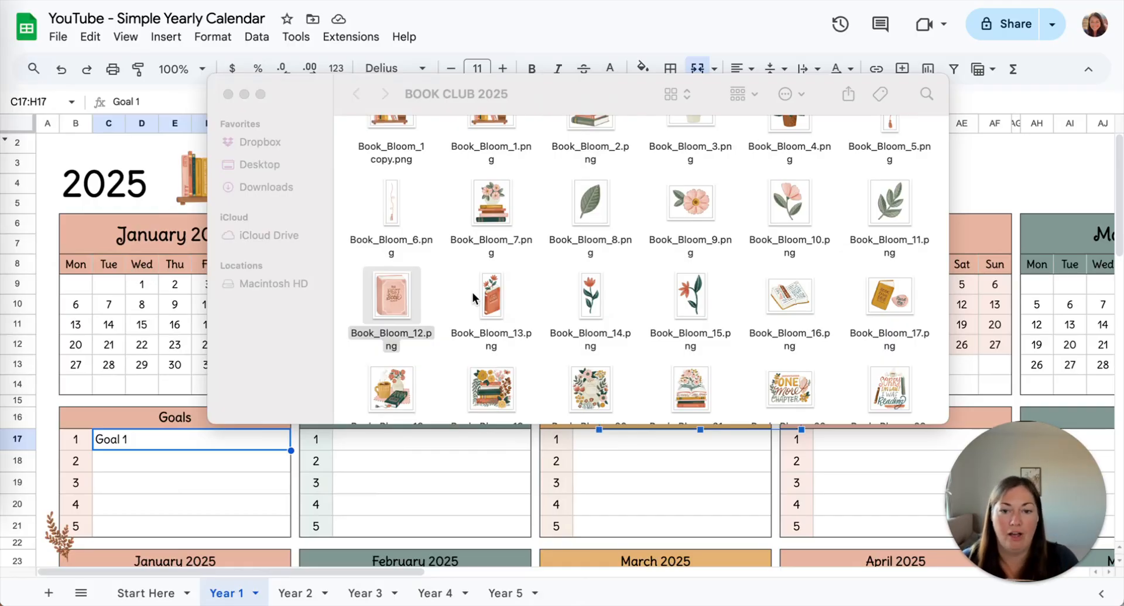
# Step: Duplicate Book_Bloom_12.png in Finder and resize the copy to a height of 300 pixels, keeping its proportions
pyautogui.rightClick(401, 300)
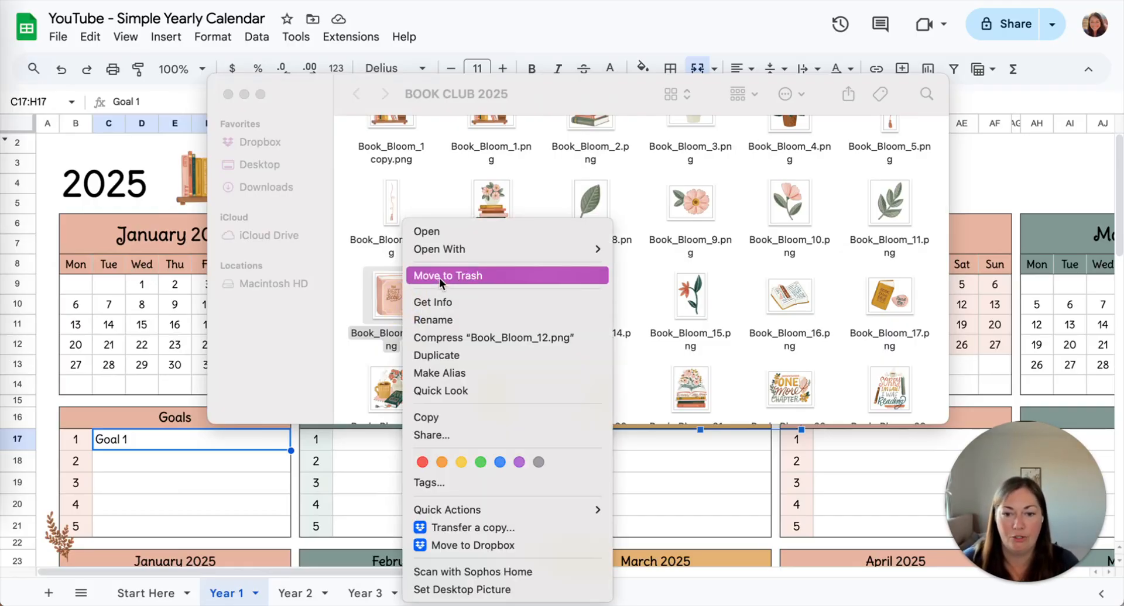
pyautogui.click(439, 356)
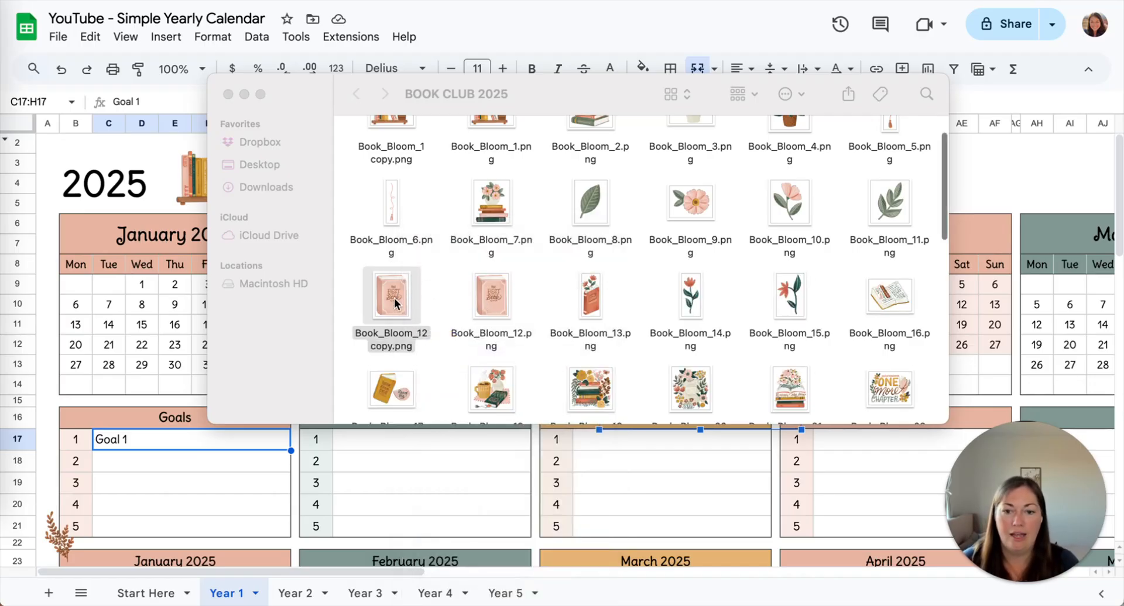
pyautogui.click(394, 297)
pyautogui.press('space')
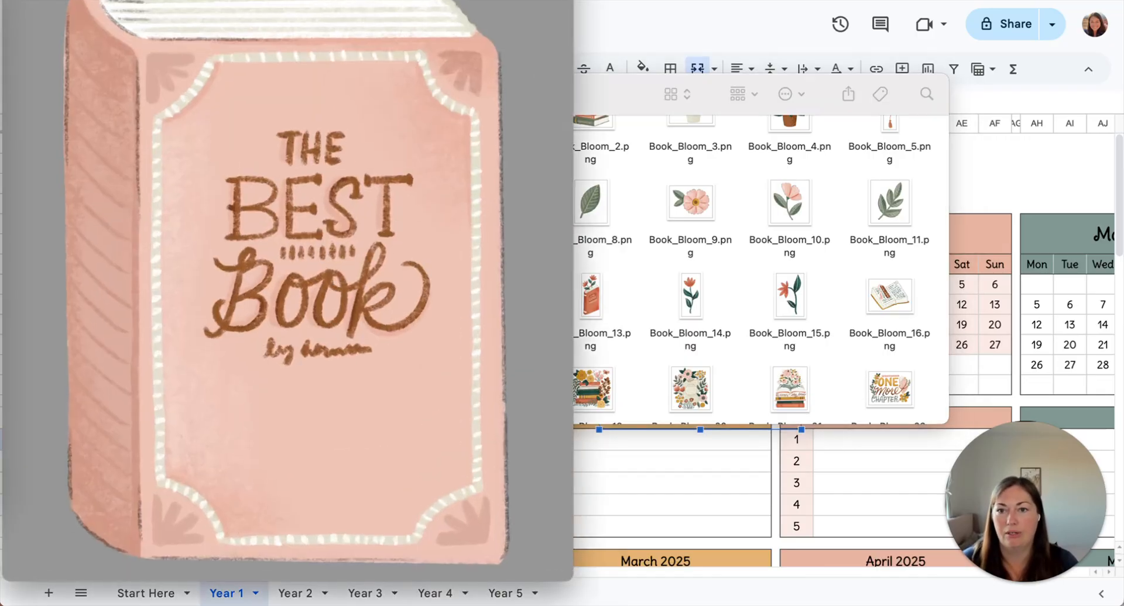
pyautogui.click(205, 0)
pyautogui.click(234, 0)
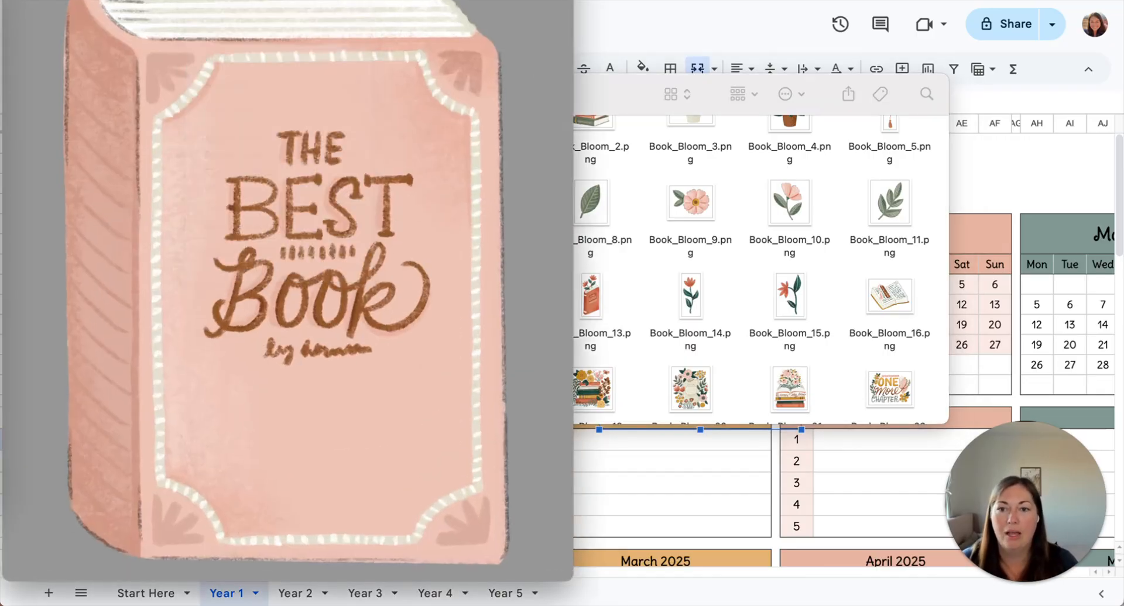
pyautogui.doubleClick(306, 206)
pyautogui.write('300')
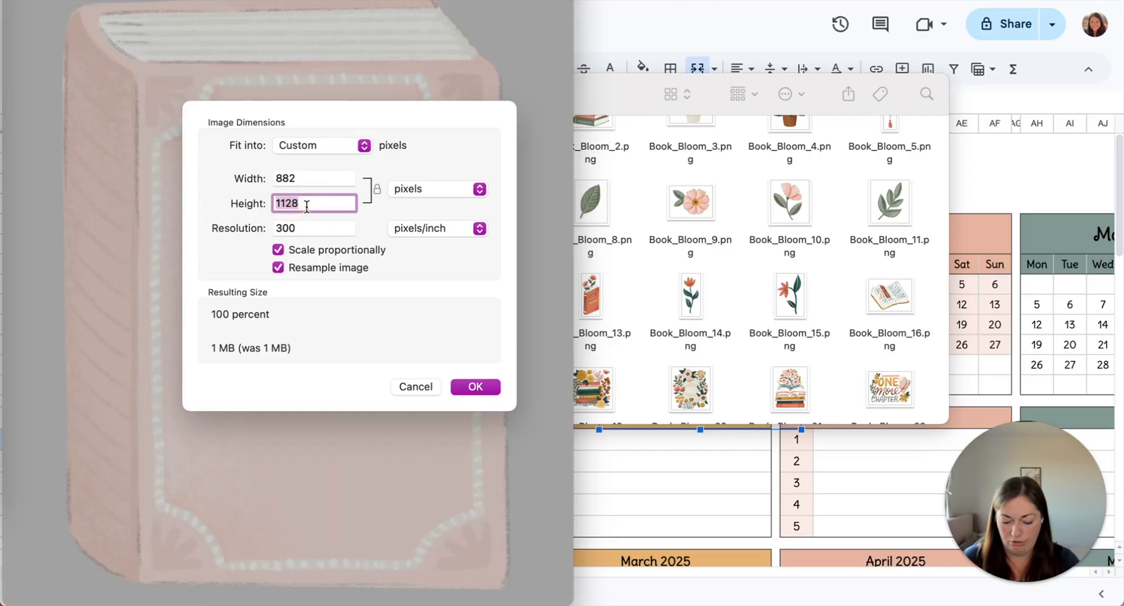
pyautogui.click(471, 387)
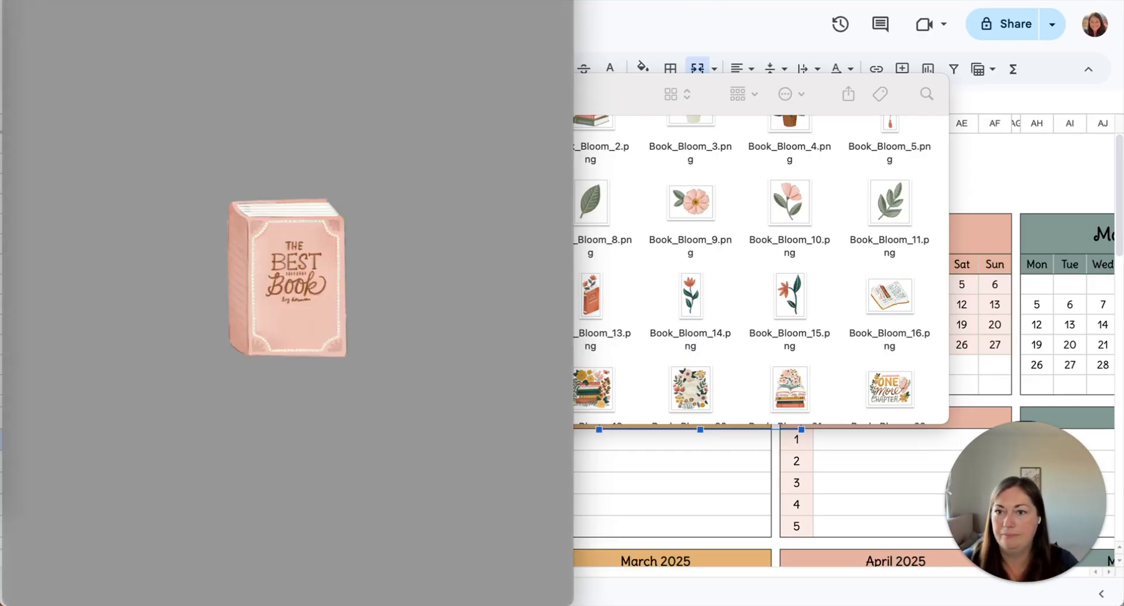
pyautogui.press('super+w')
# Step: Return to the Google Sheets calendar and insert Book_Bloom_12 copy.png as an image over the cells, starting from cell K4
pyautogui.click(488, 474)
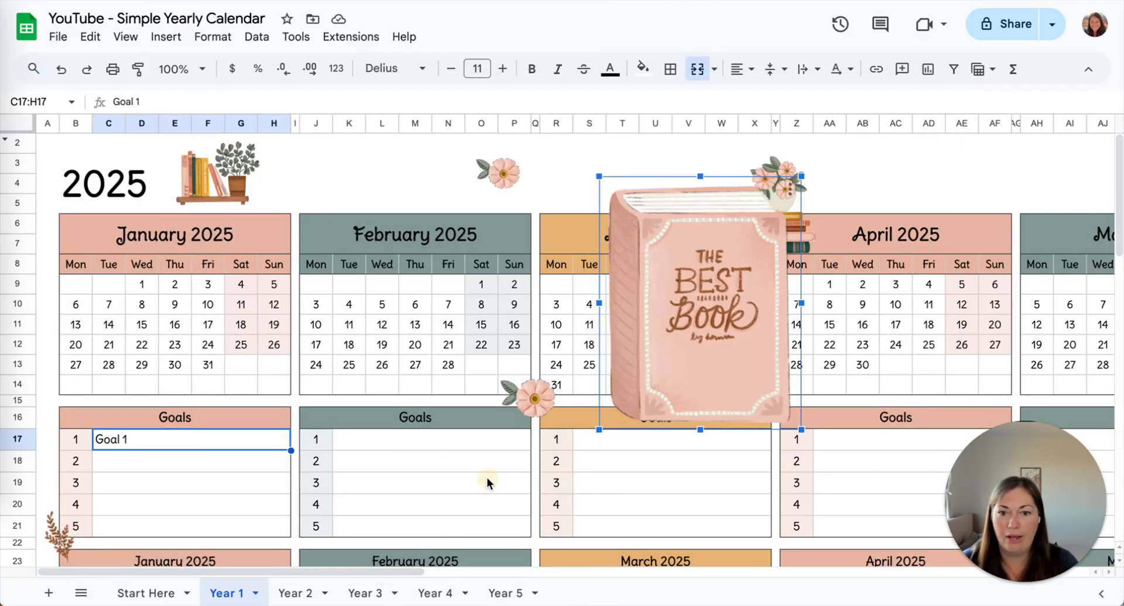
pyautogui.click(363, 182)
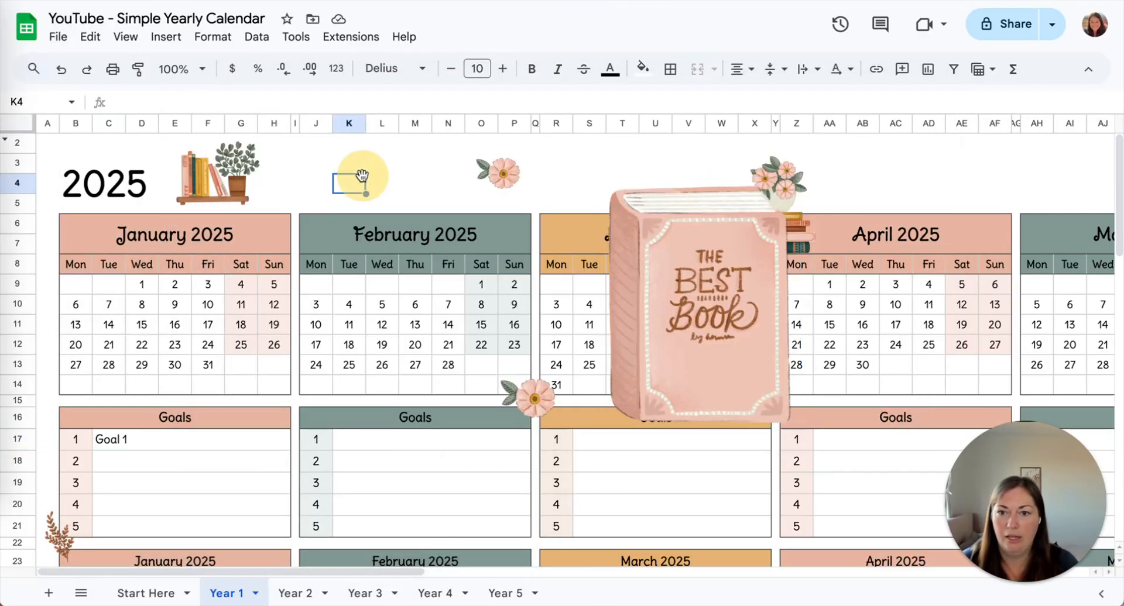
pyautogui.click(166, 36)
pyautogui.moveTo(198, 296)
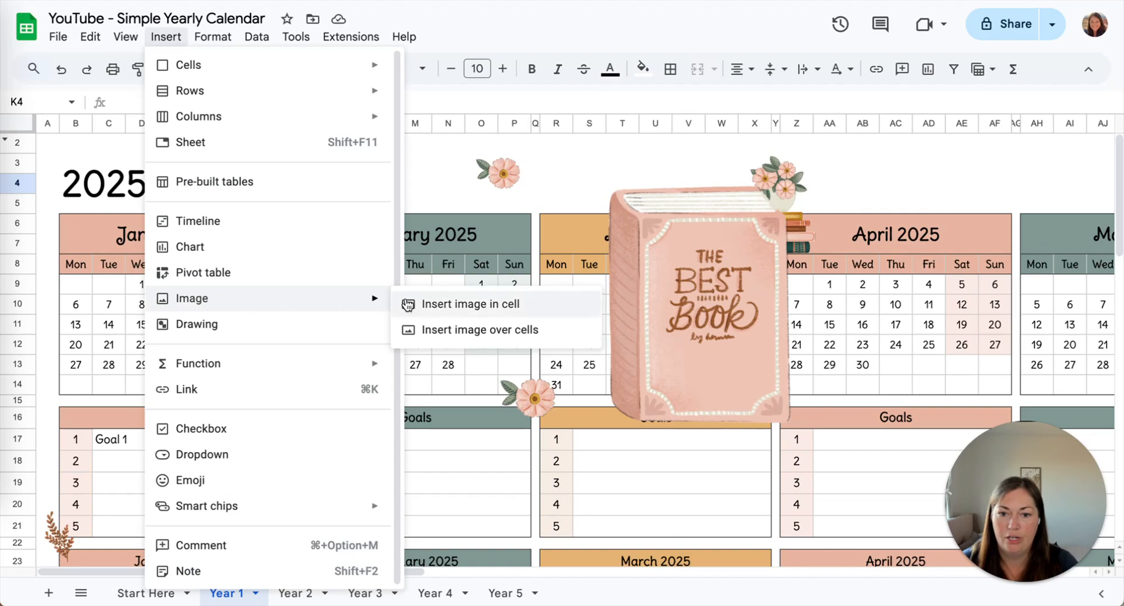
pyautogui.click(458, 329)
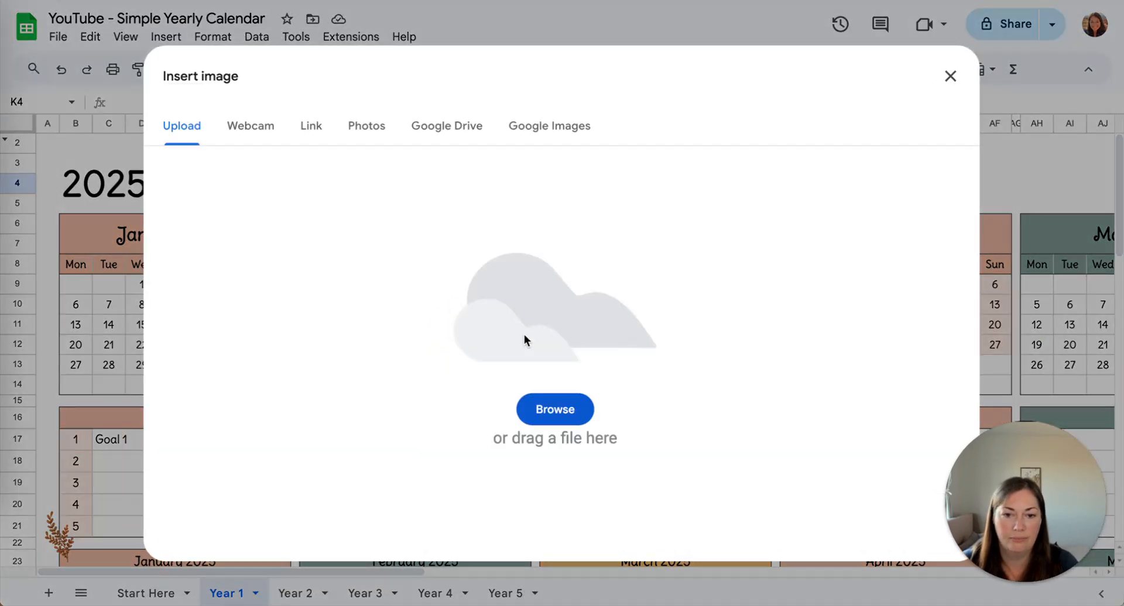
pyautogui.click(550, 408)
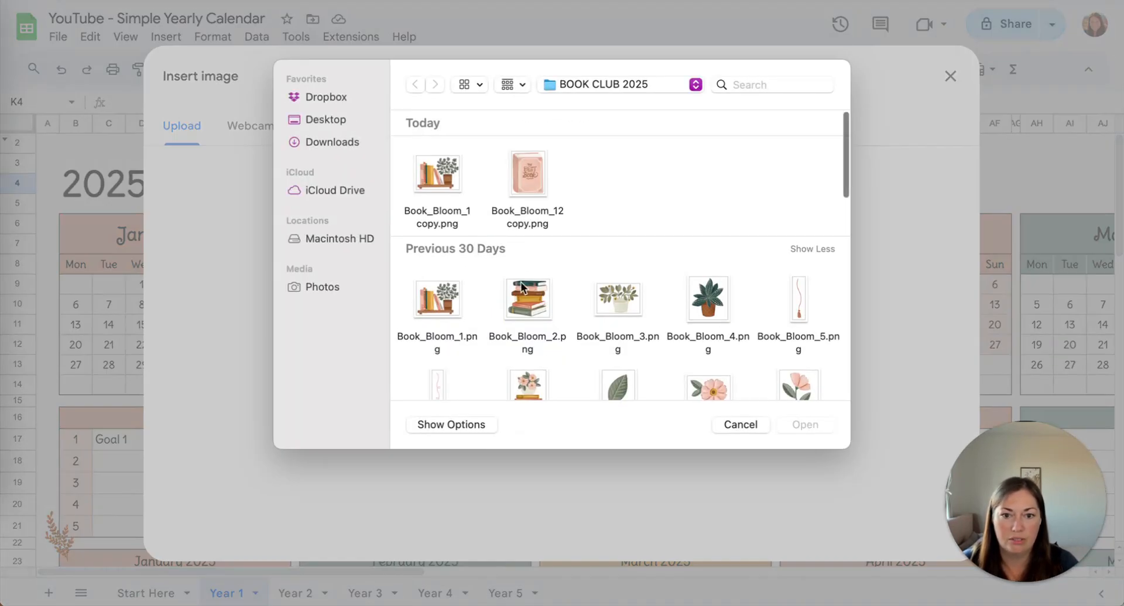
pyautogui.doubleClick(529, 173)
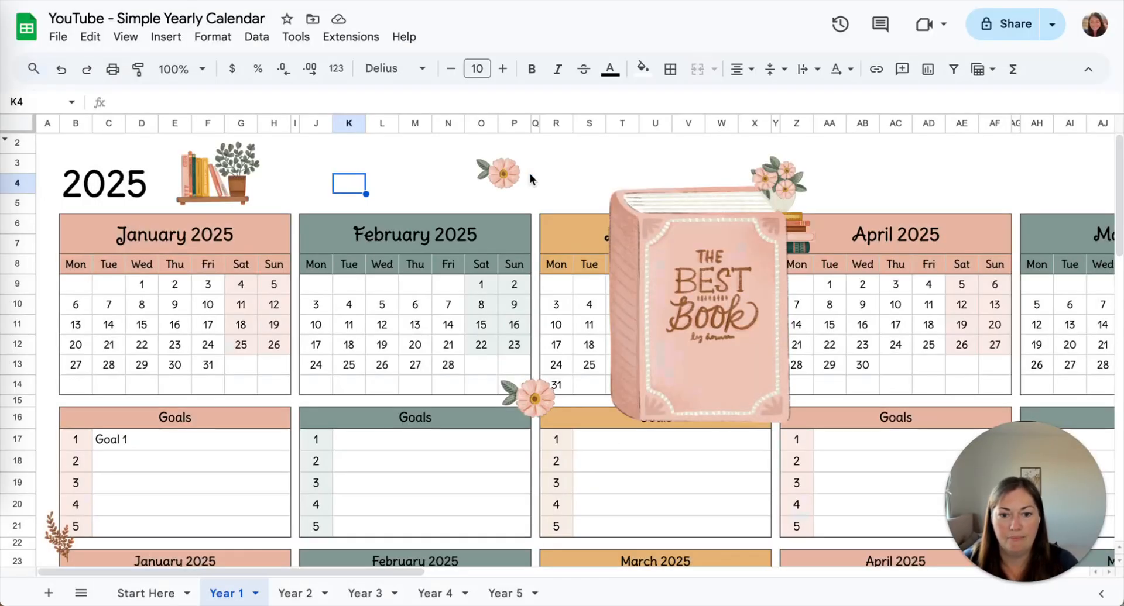
# Step: Enlarge the original book image further and move it over the March and April calendars, clear of the resized copy
pyautogui.click(679, 286)
pyautogui.moveTo(595, 171); pyautogui.dragTo(453, 89)
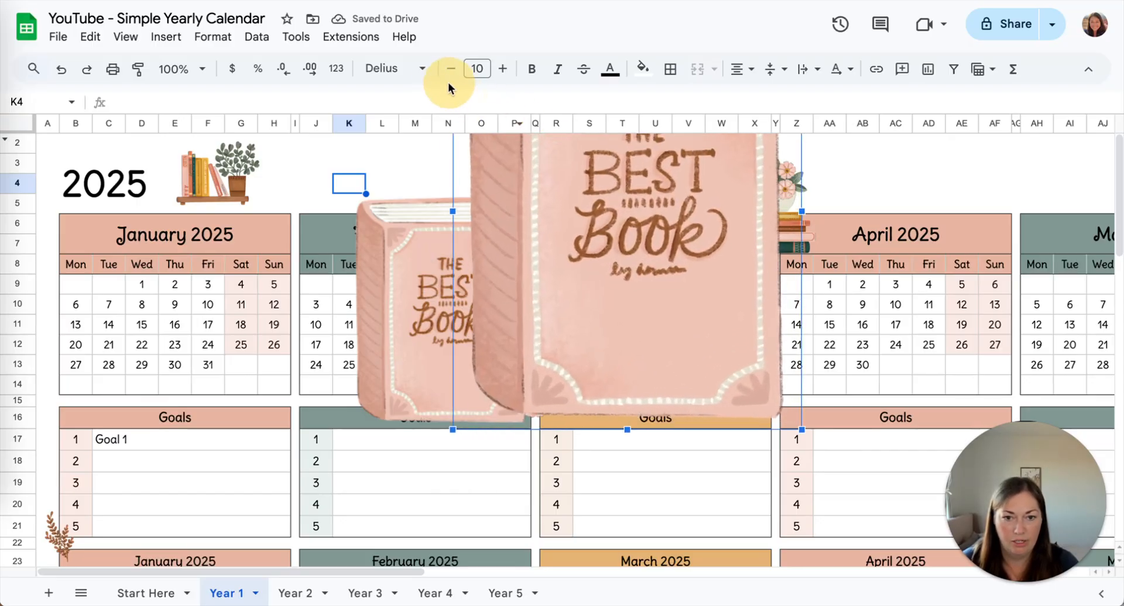
pyautogui.moveTo(621, 156); pyautogui.dragTo(751, 292)
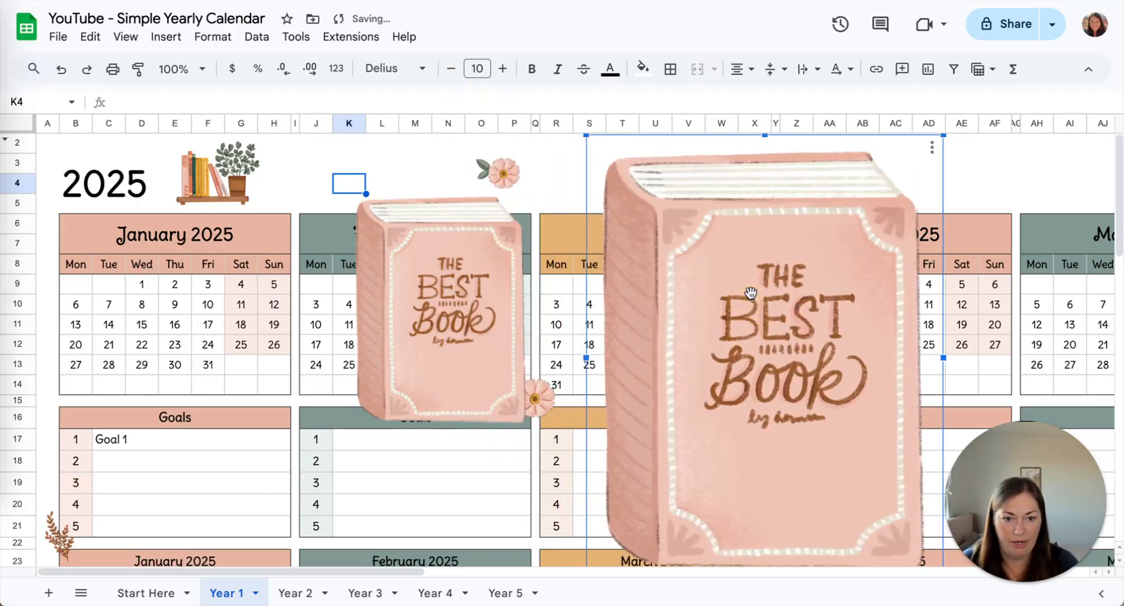
# Step: Shrink the resized book copy to a small icon and place it between the April and May calendar headings
pyautogui.click(471, 315)
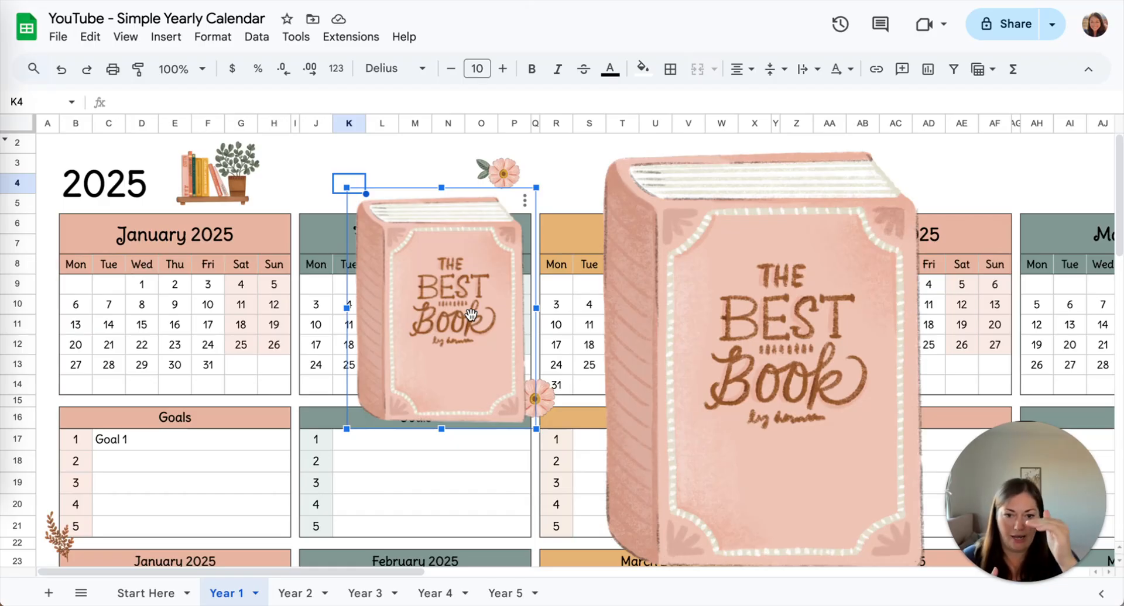
pyautogui.moveTo(536, 428); pyautogui.dragTo(391, 258)
pyautogui.moveTo(360, 217); pyautogui.dragTo(997, 221)
# Step: Delete the oversized original book image and the in-cell flower image above the February calendar
pyautogui.click(848, 212)
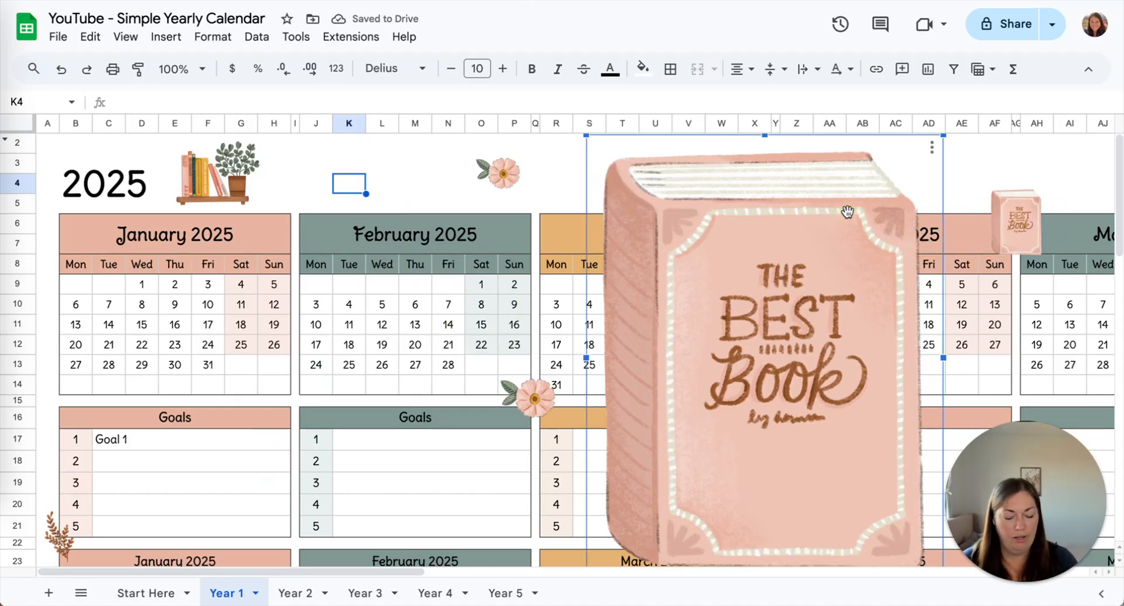
pyautogui.press('Delete')
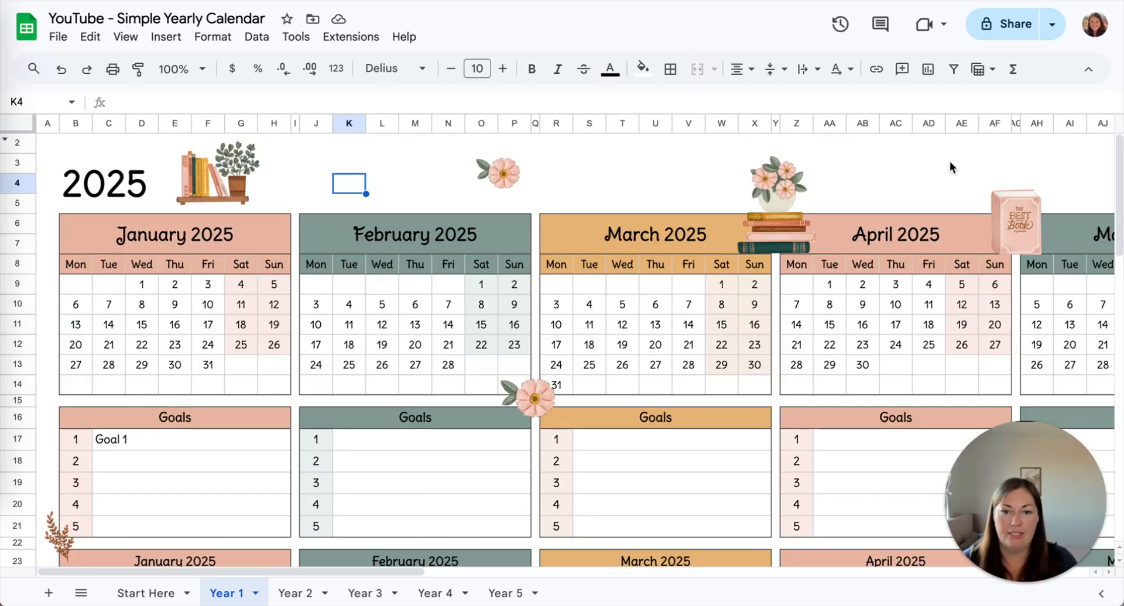
pyautogui.click(499, 176)
pyautogui.press('Delete')
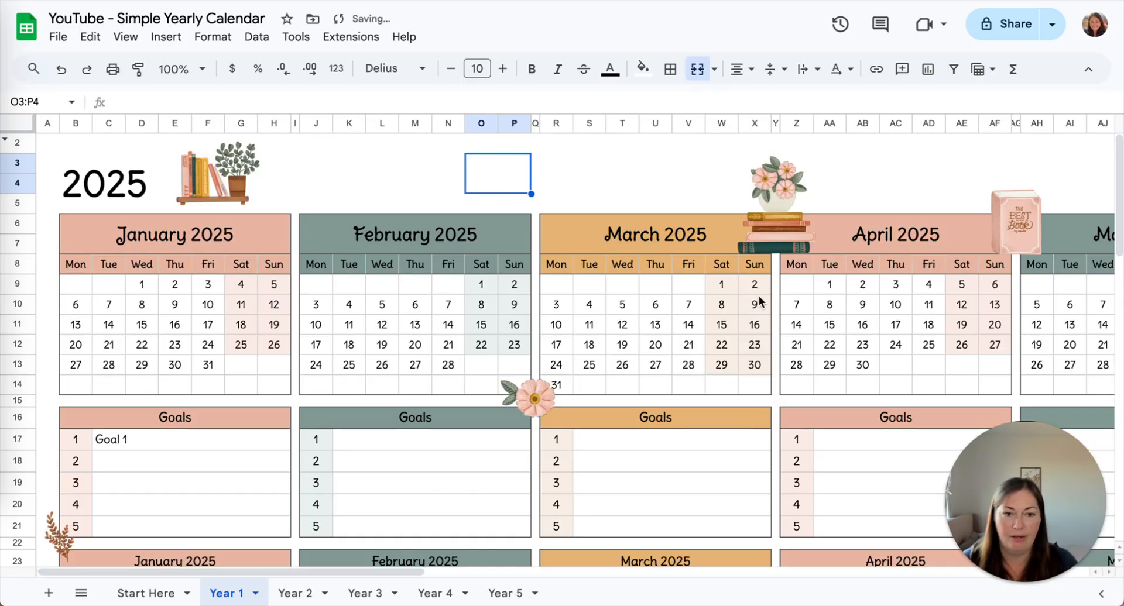
# Step: Delete the image of stacked books with a flower vase between the March and April calendars
pyautogui.click(789, 220)
pyautogui.press('Delete')
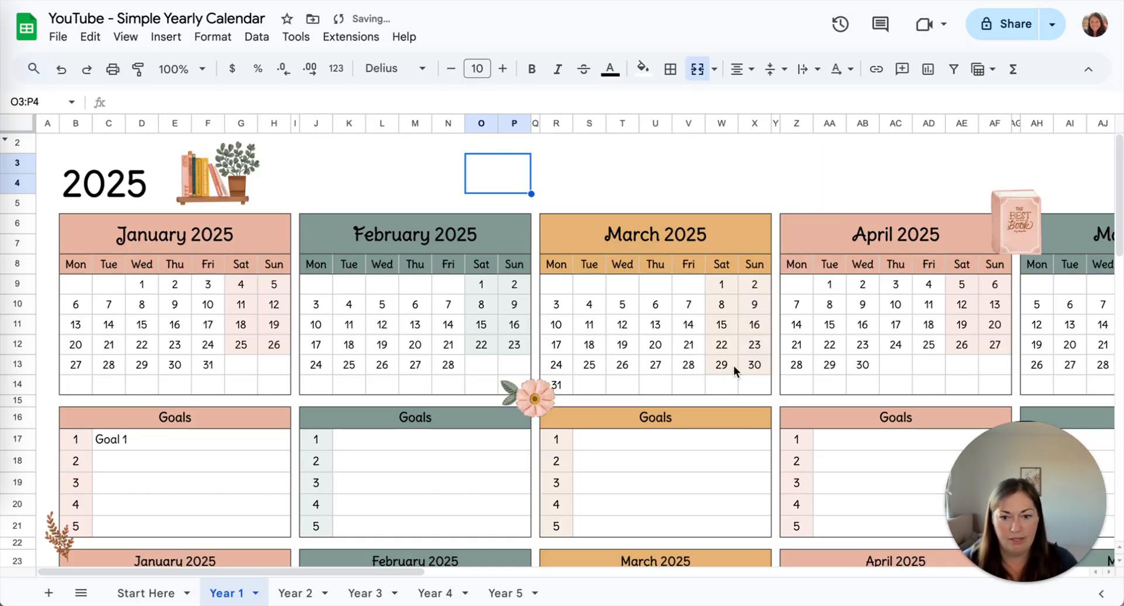
pyautogui.scroll(-2, 795, 431)
pyautogui.scroll(2, 795, 430)
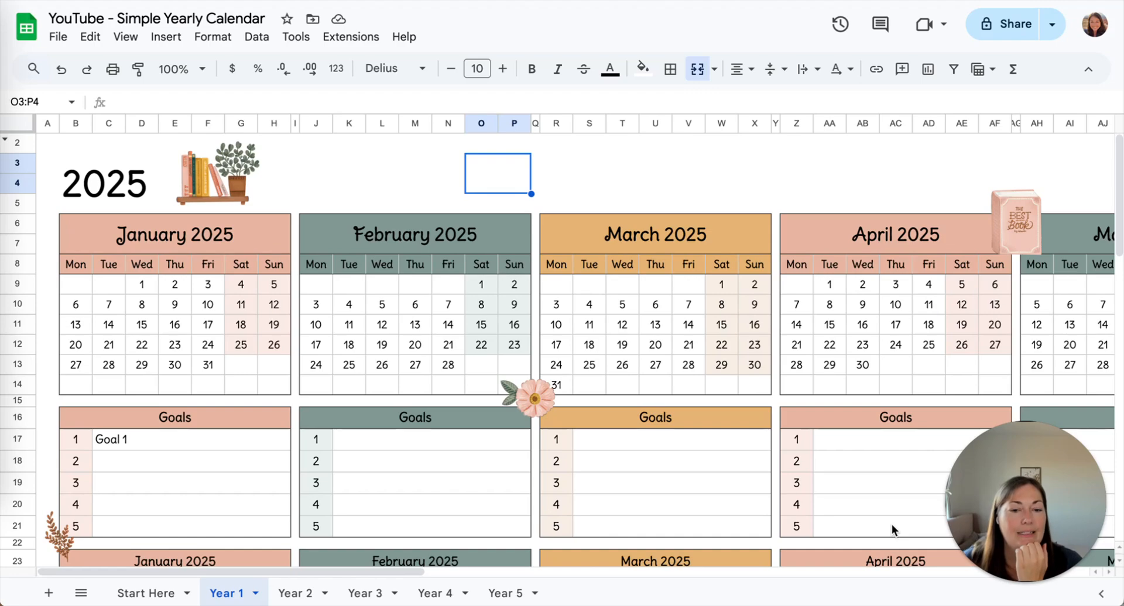
pyautogui.scroll(-1, 893, 530)
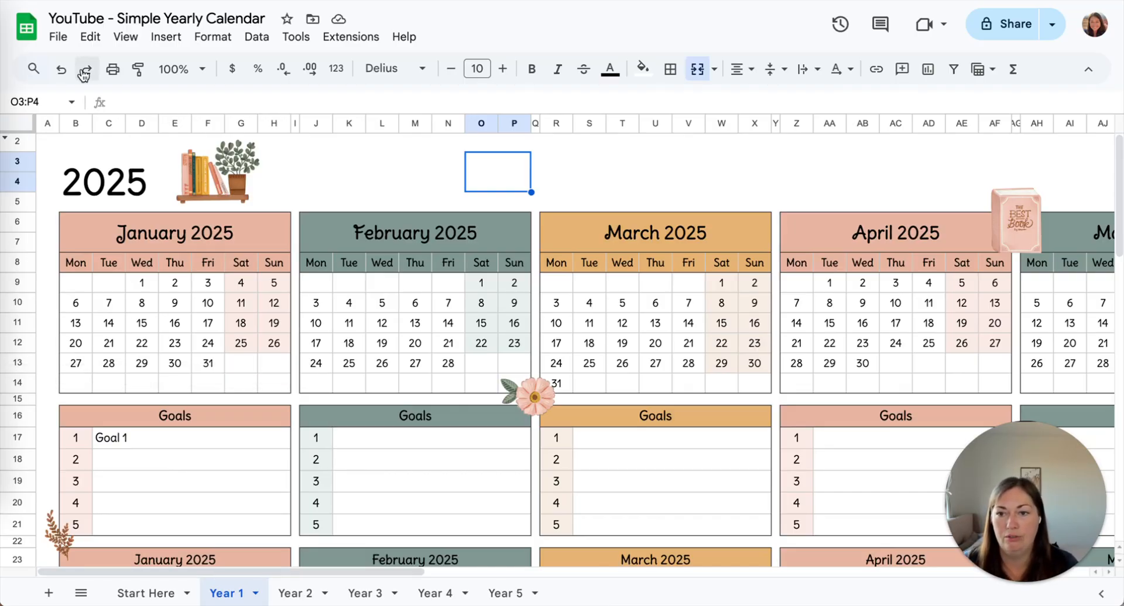
pyautogui.click(57, 38)
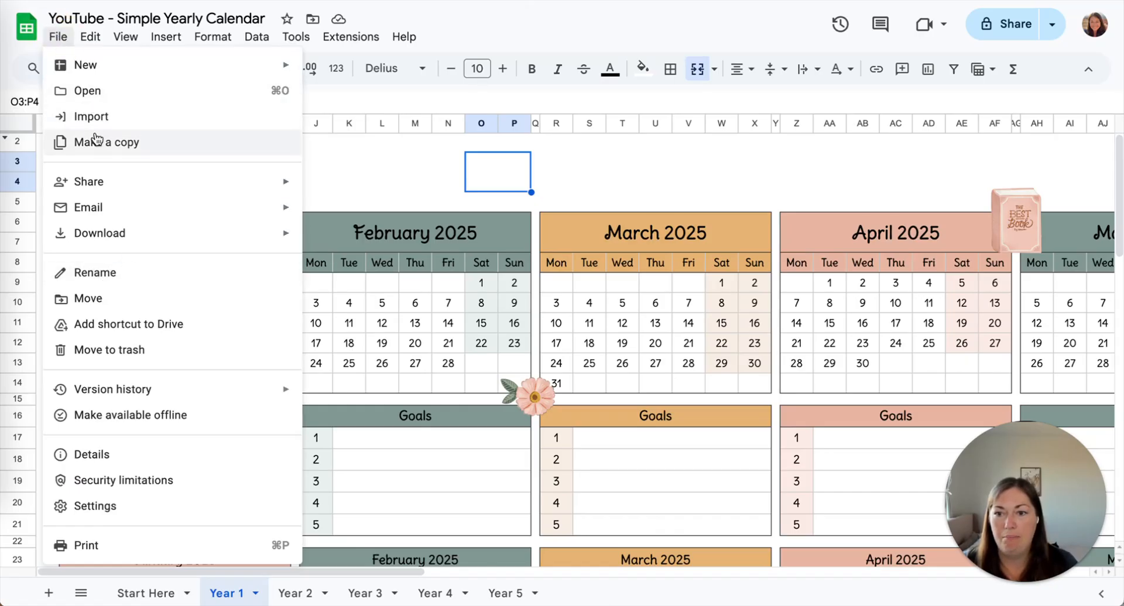
pyautogui.click(691, 160)
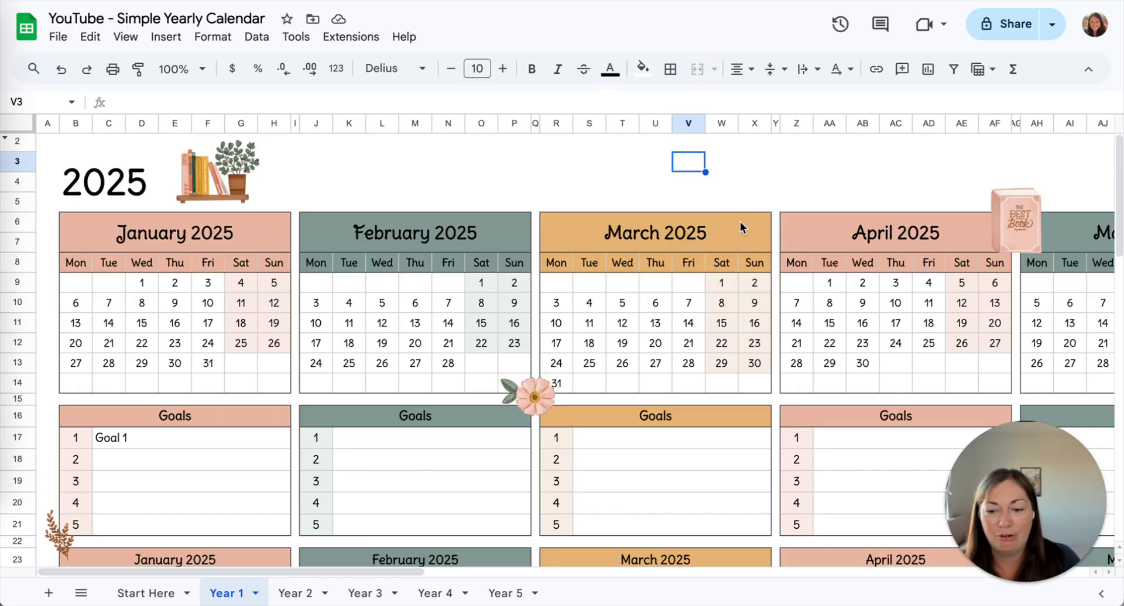
# Step: Add a new sheet named Sticker Sheet and position it after the Year 5 sheet
pyautogui.click(49, 594)
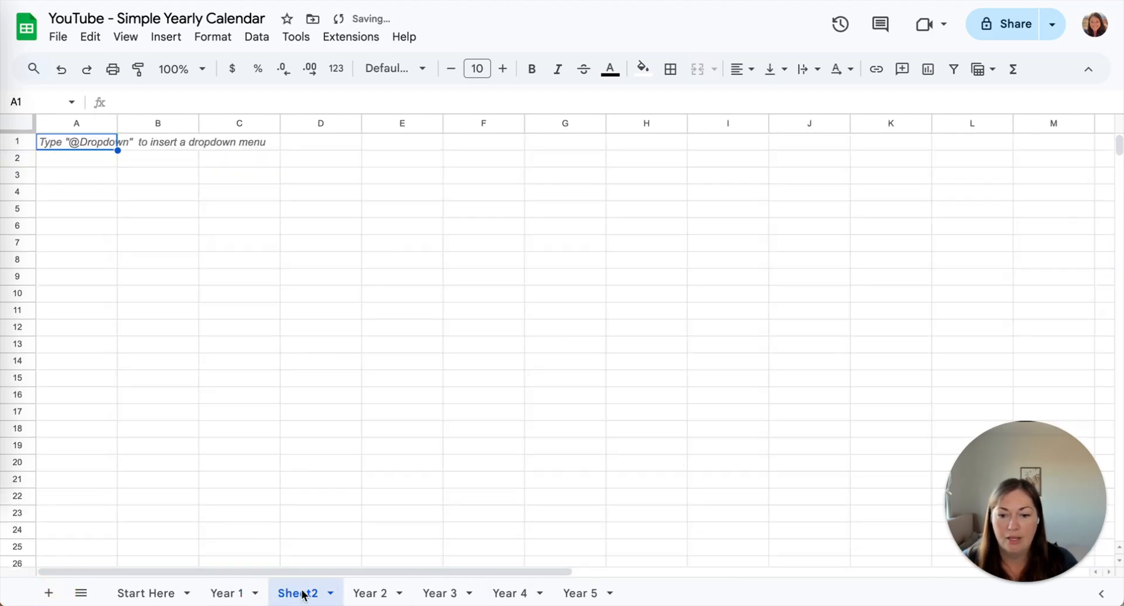
pyautogui.moveTo(294, 595); pyautogui.dragTo(582, 596)
pyautogui.doubleClick(579, 594)
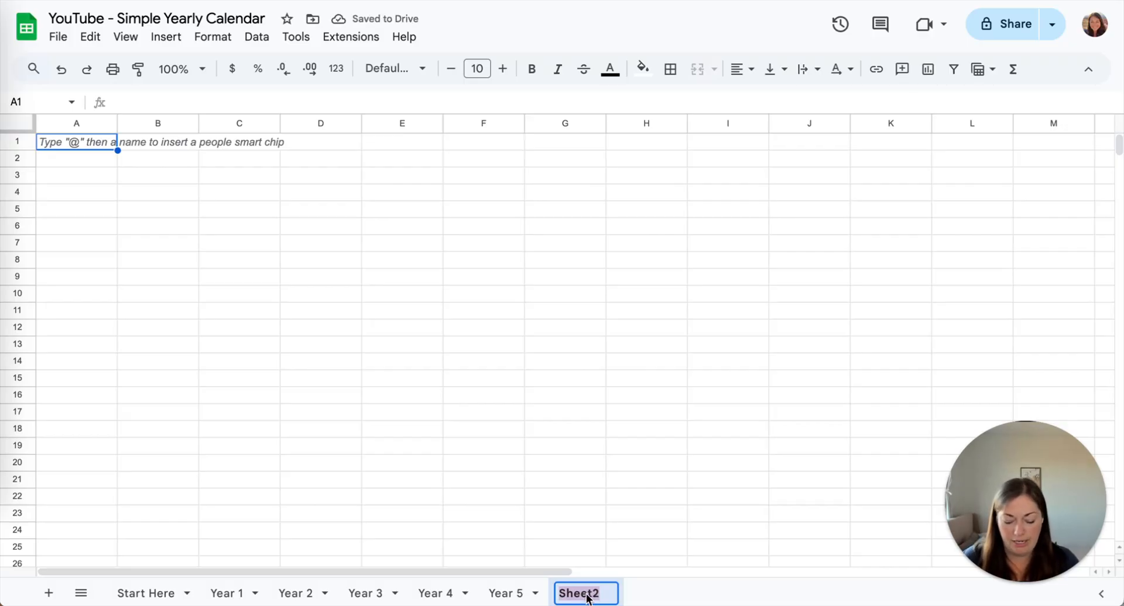
pyautogui.write('Sh')
pyautogui.write('icker')
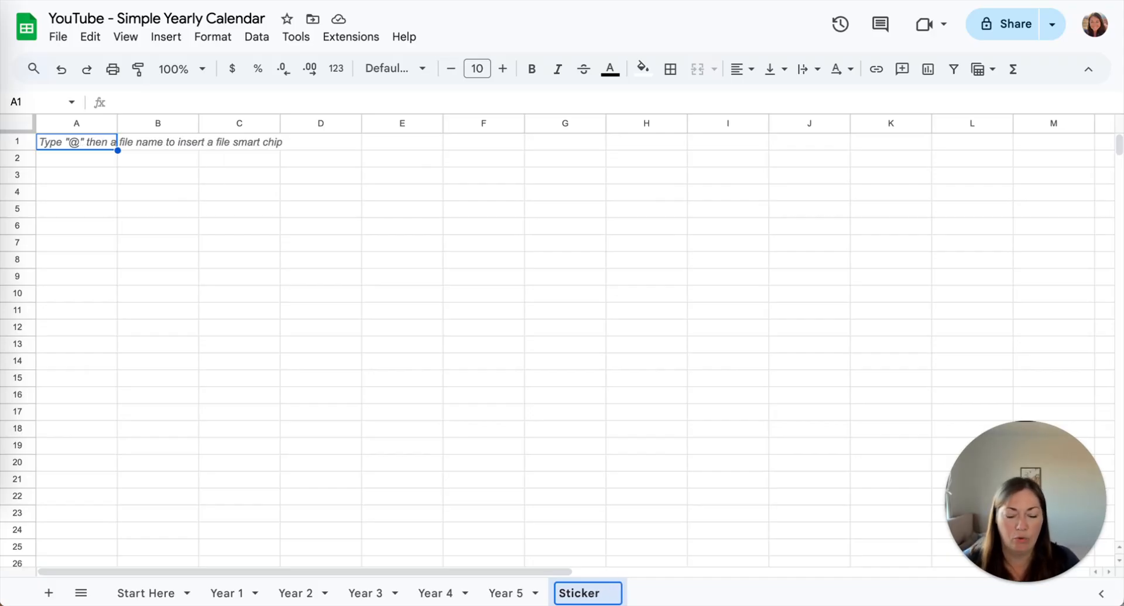
pyautogui.write(' Sheet')
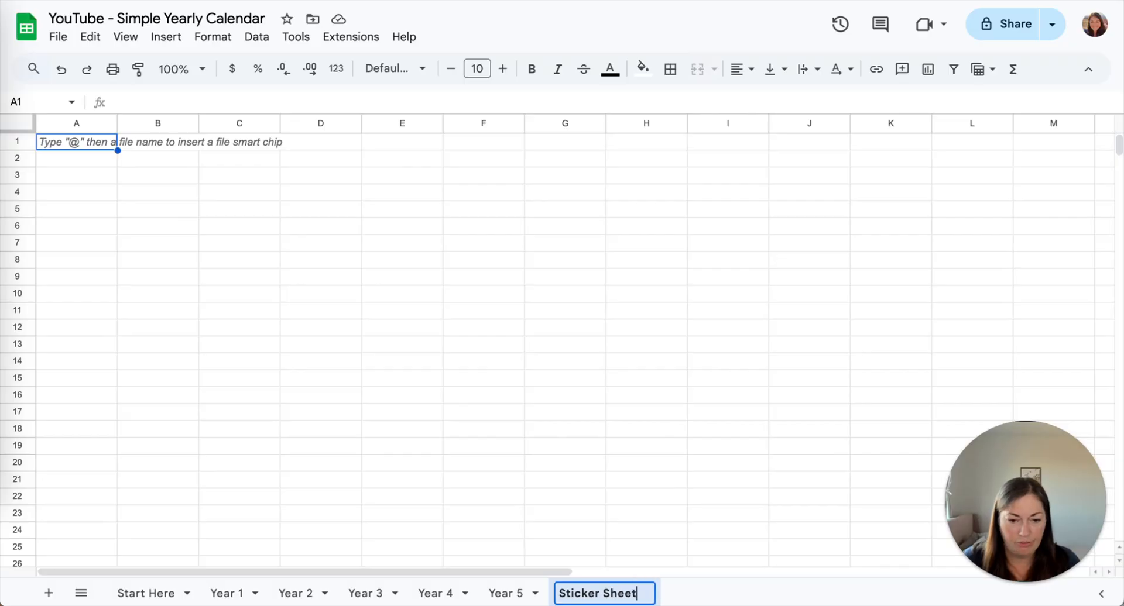
pyautogui.press('Return')
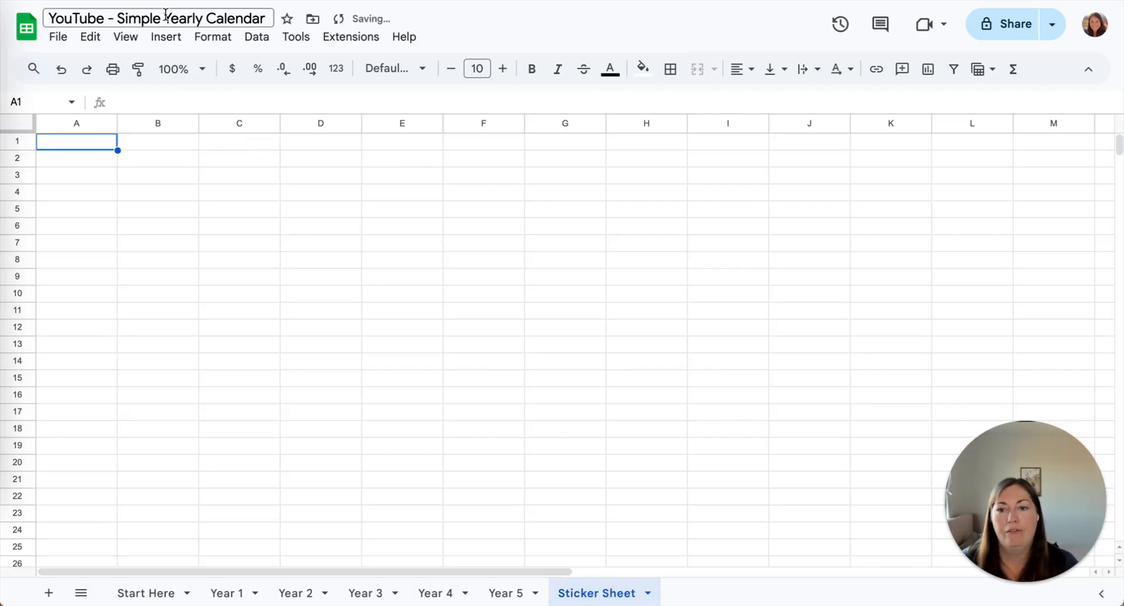
# Step: Hide the gridlines on the Sticker Sheet
pyautogui.click(124, 37)
pyautogui.moveTo(130, 71)
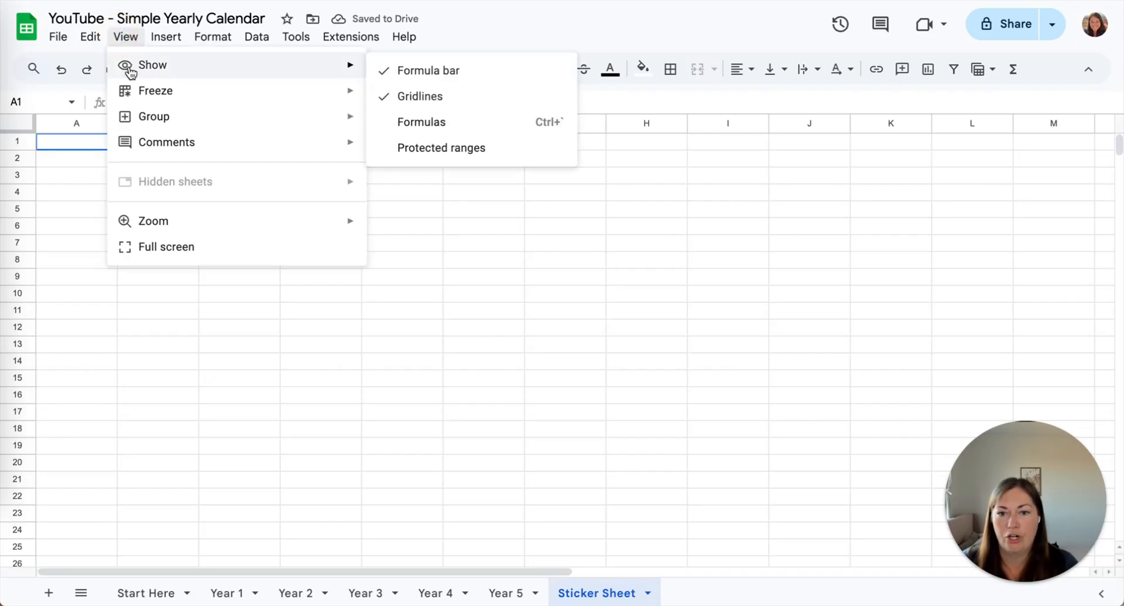
pyautogui.click(413, 98)
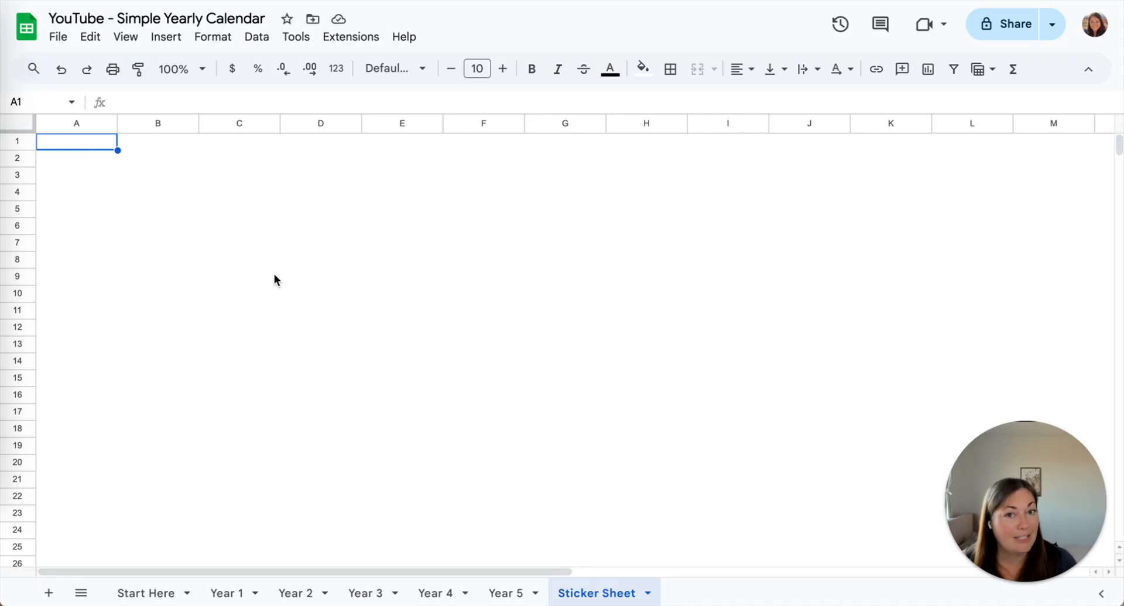
# Step: Insert Book_Bloom_1.png from the BOOK CLUB 2025 folder as an image over the cells, starting from cell A1
pyautogui.click(167, 38)
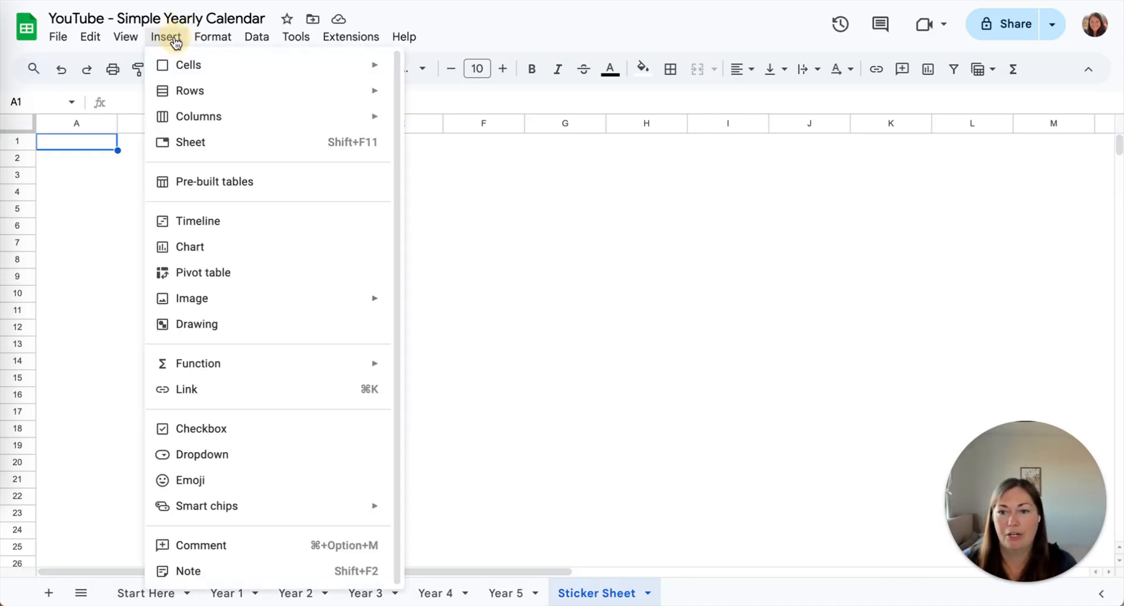
pyautogui.moveTo(219, 303)
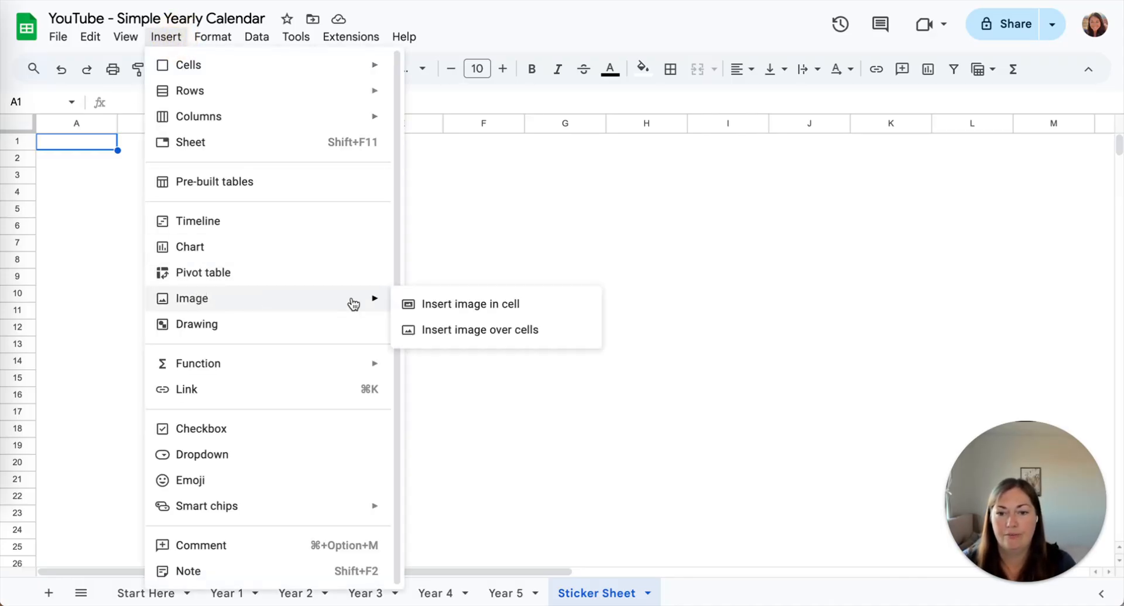
pyautogui.click(443, 328)
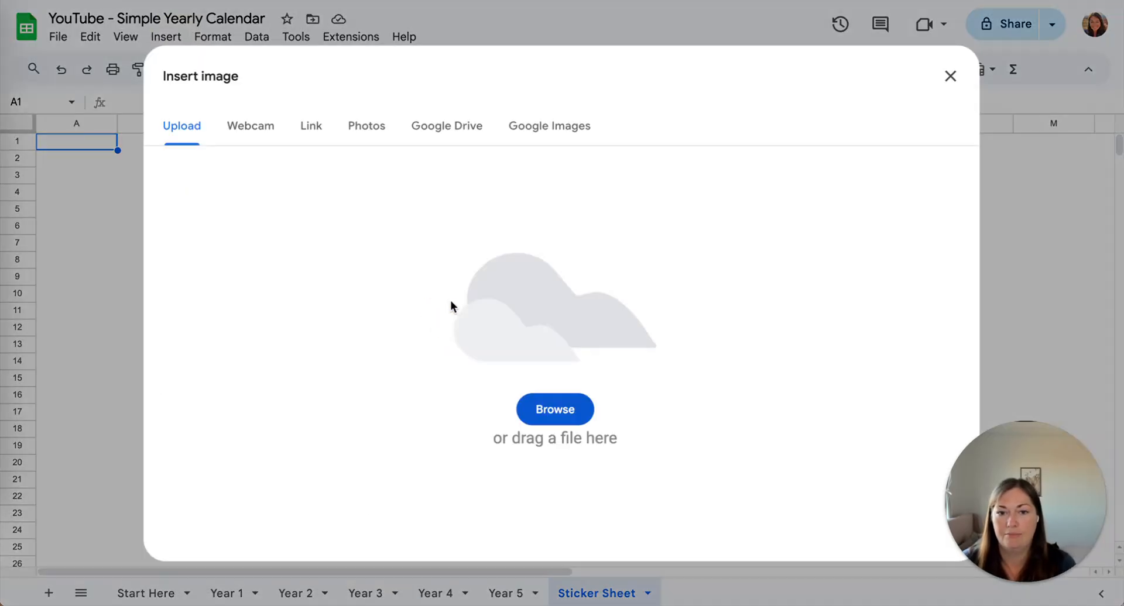
pyautogui.click(553, 408)
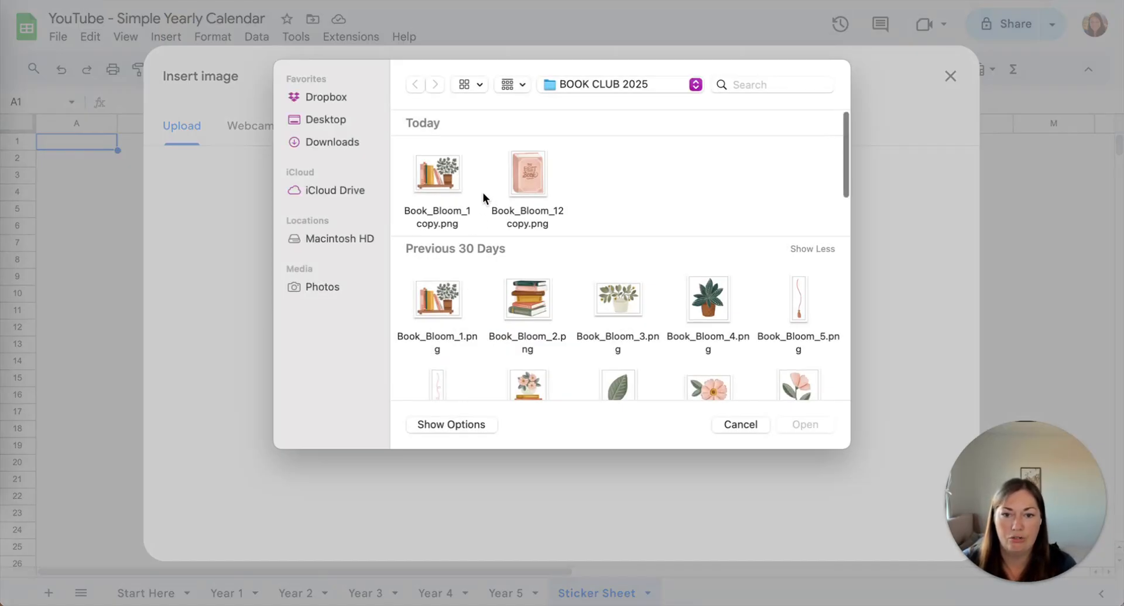
pyautogui.doubleClick(447, 300)
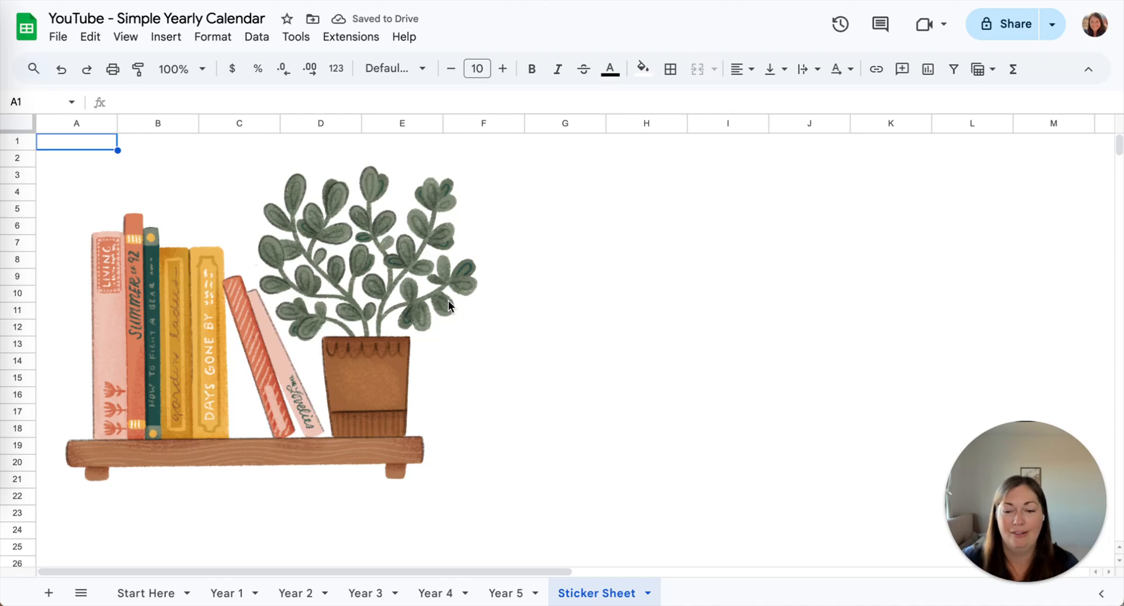
# Step: Shrink the bookshelf image to a small icon and place it across columns A and B, around rows 2 to 6
pyautogui.click(409, 316)
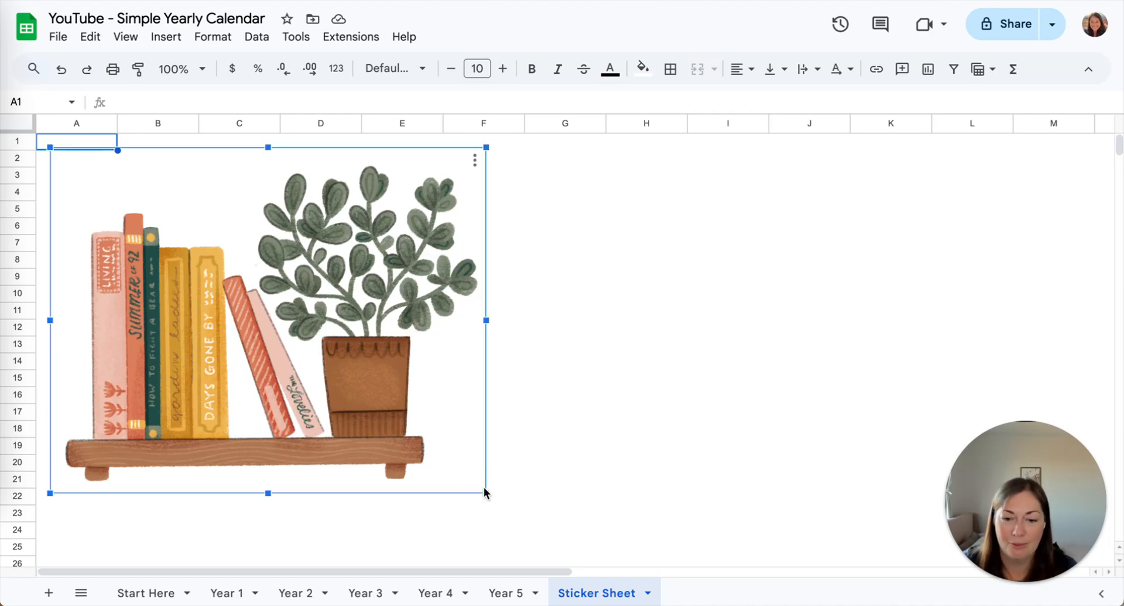
pyautogui.moveTo(485, 494); pyautogui.dragTo(140, 209)
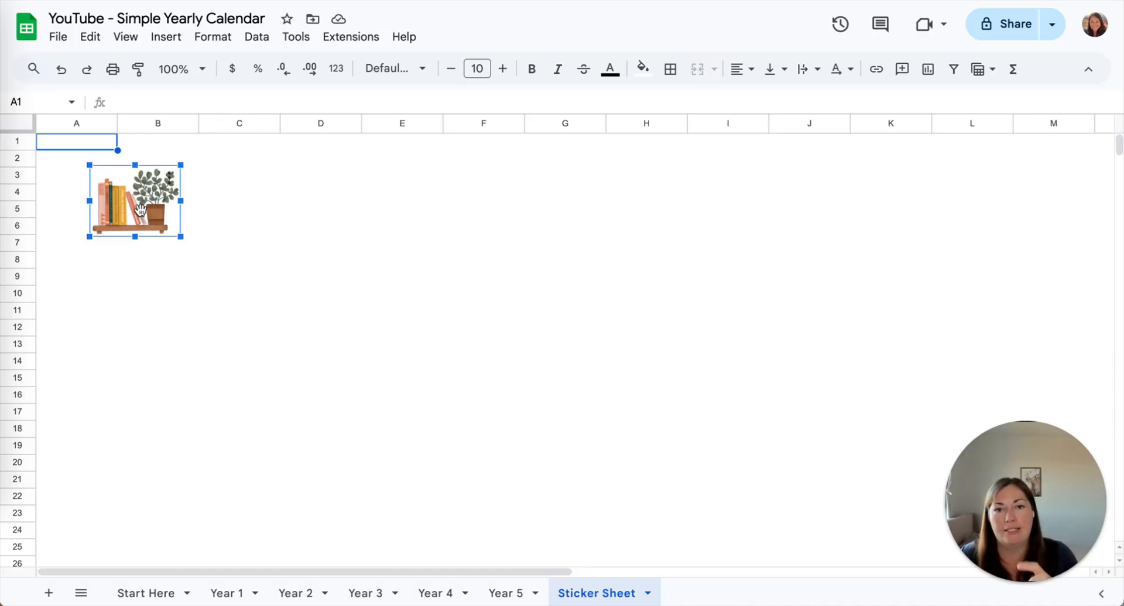
pyautogui.moveTo(140, 209); pyautogui.dragTo(121, 199)
# Step: Insert Book_Bloom_2.png as an image over the cells, starting from cell C5
pyautogui.click(237, 212)
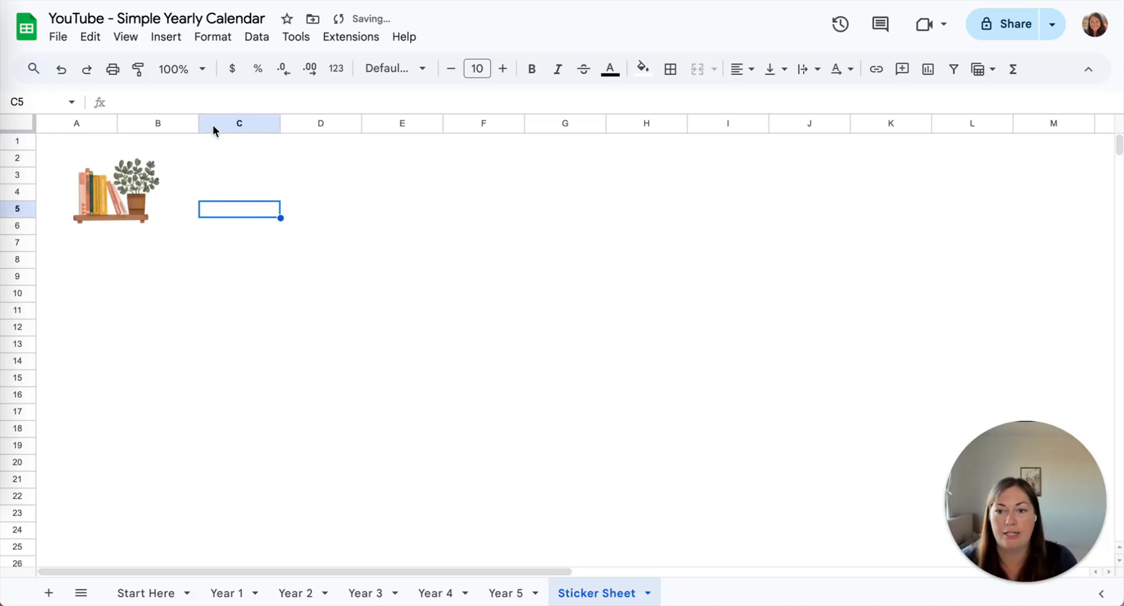
pyautogui.click(167, 37)
pyautogui.moveTo(236, 304)
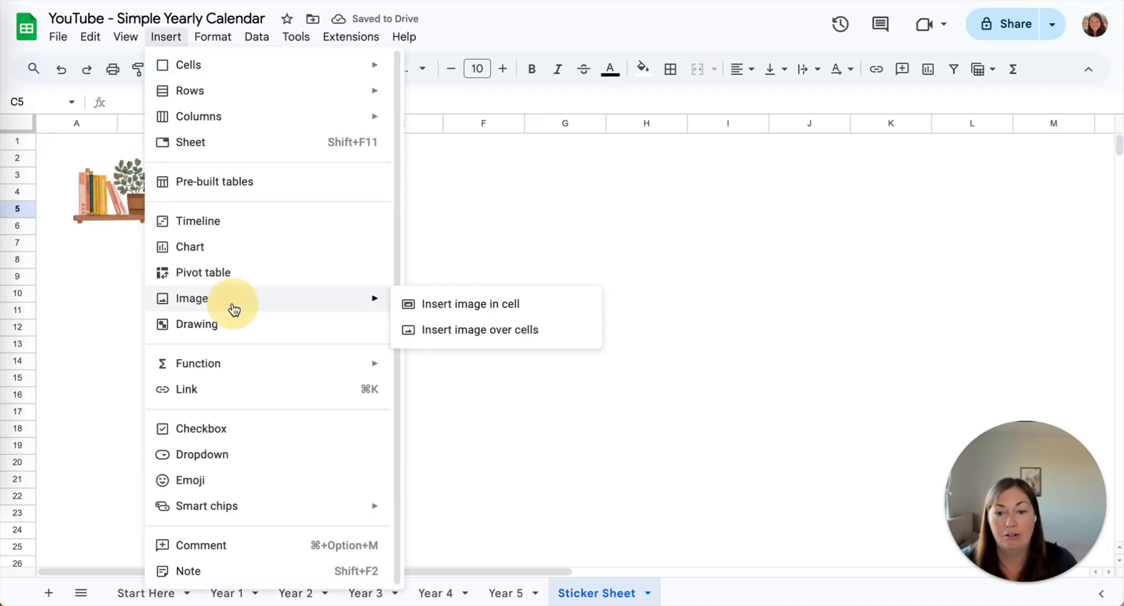
pyautogui.click(410, 331)
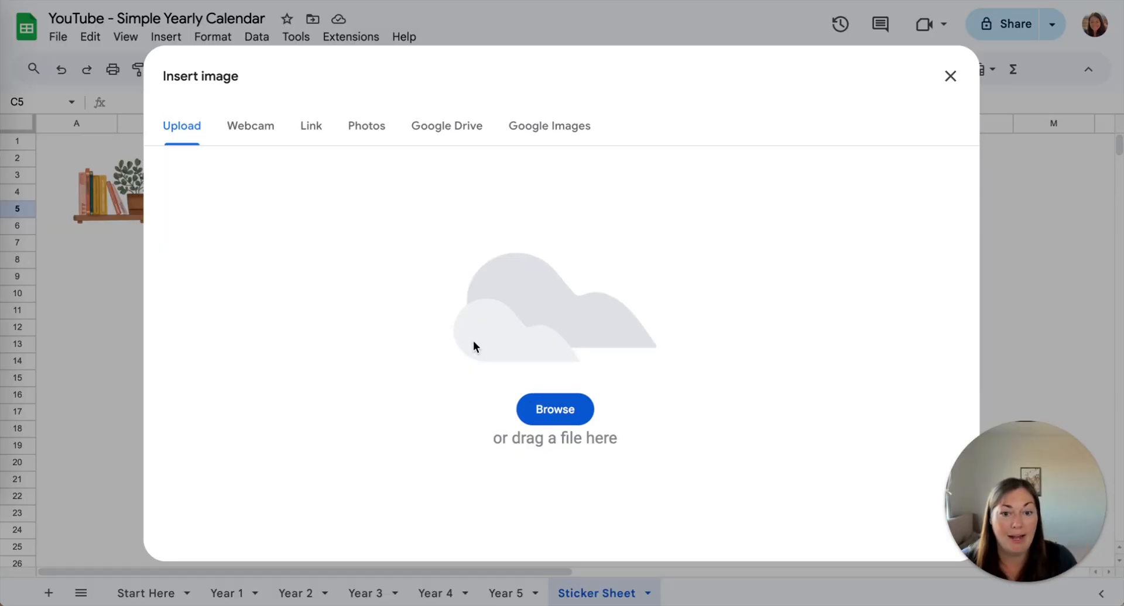
pyautogui.click(550, 413)
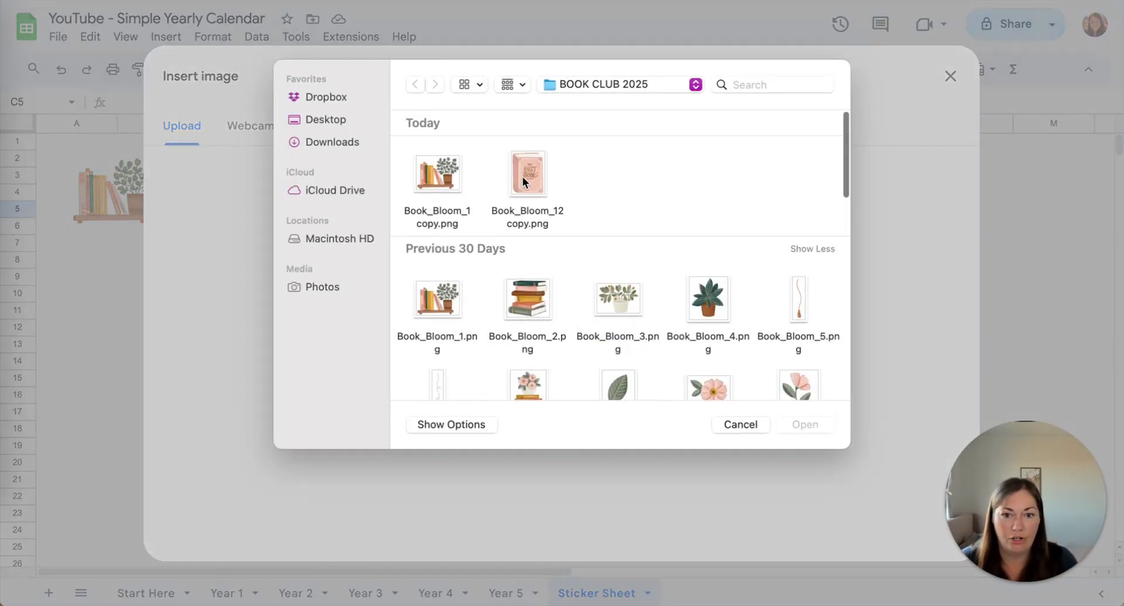
pyautogui.doubleClick(527, 298)
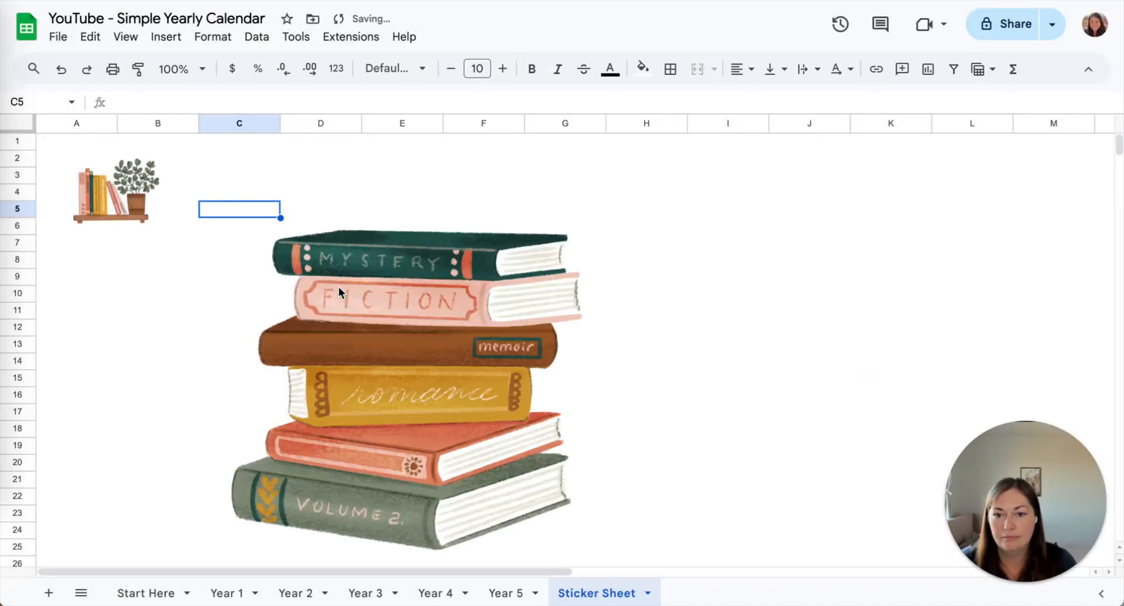
# Step: Shrink the stacked-books image to match the bookshelf icon's height and align it beside that icon, mostly over column C
pyautogui.click(338, 291)
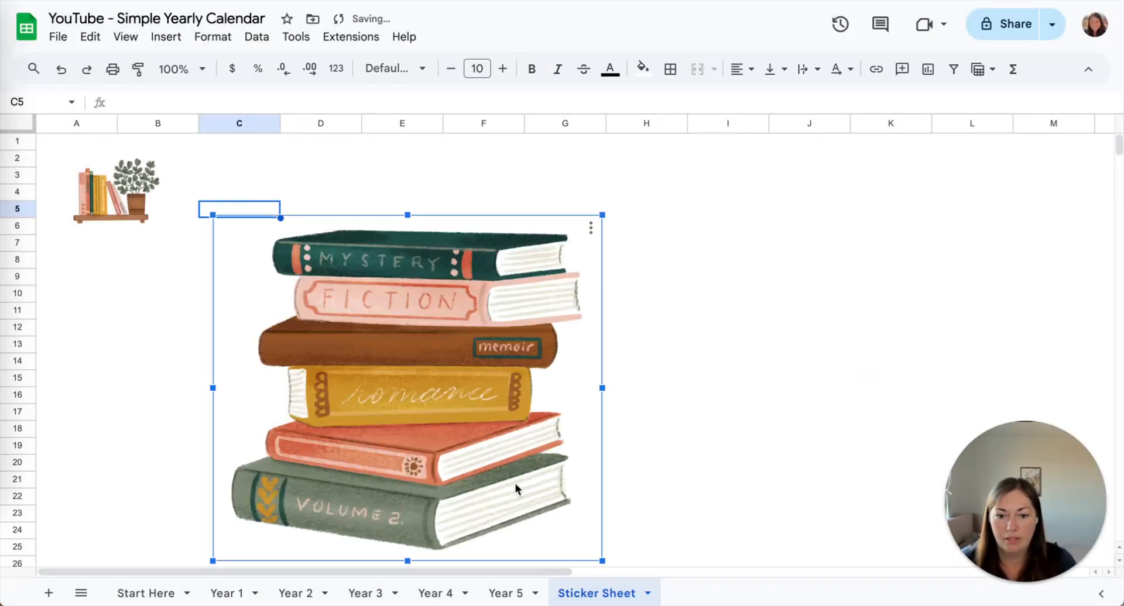
pyautogui.moveTo(603, 563); pyautogui.dragTo(223, 183)
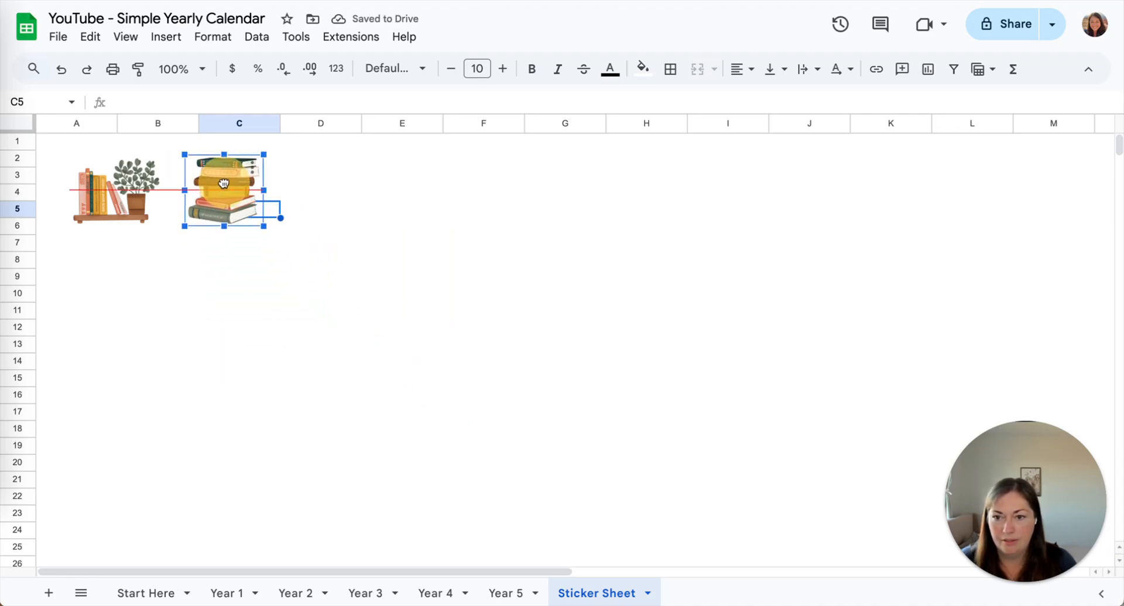
pyautogui.moveTo(262, 225); pyautogui.dragTo(256, 220)
pyautogui.moveTo(211, 189); pyautogui.dragTo(209, 193)
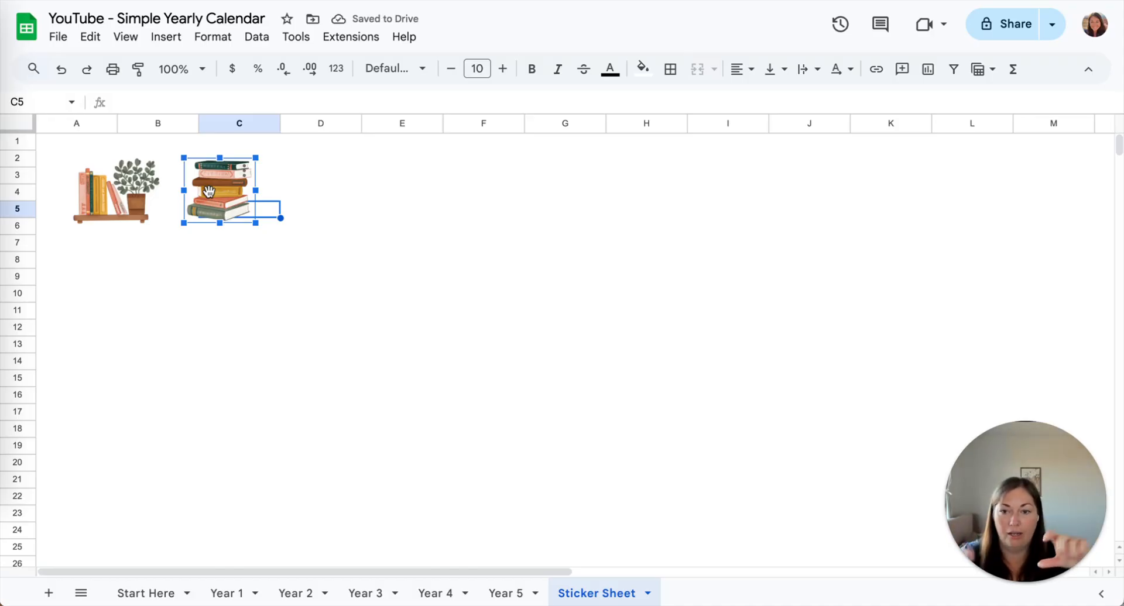
# Step: Insert Book_Bloom_4.png as an image over the cells, starting from cell E5
pyautogui.click(385, 214)
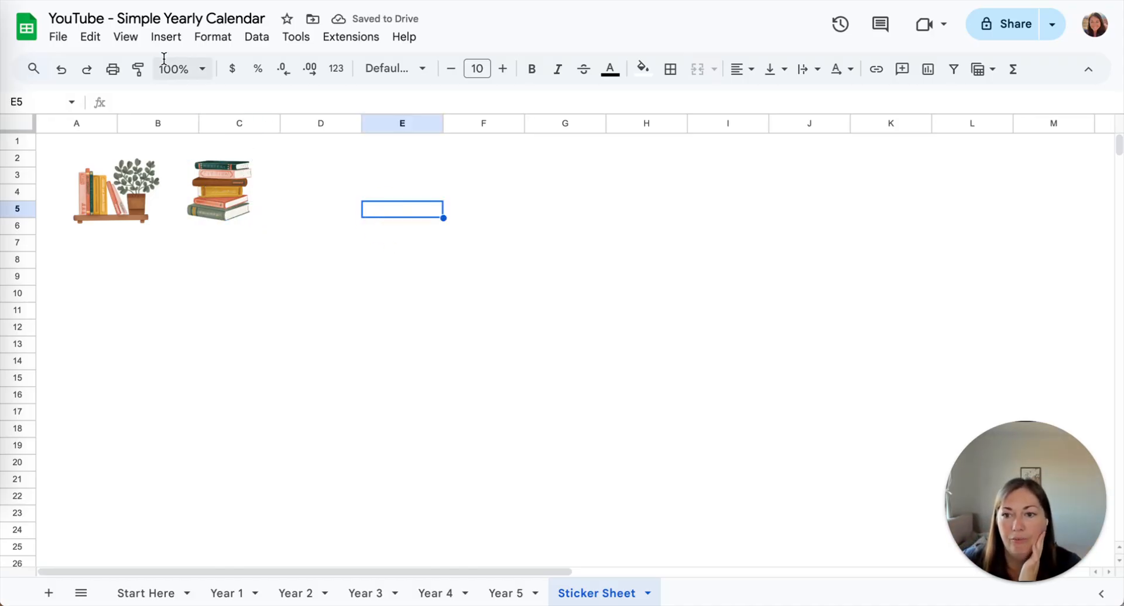
pyautogui.click(164, 40)
pyautogui.moveTo(228, 309)
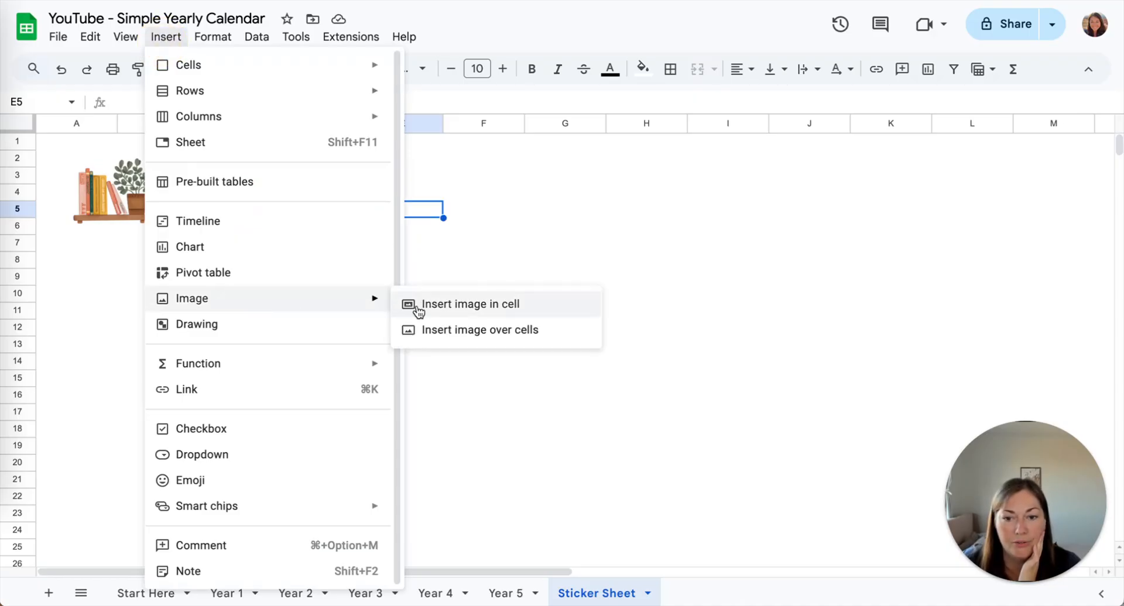
pyautogui.click(430, 331)
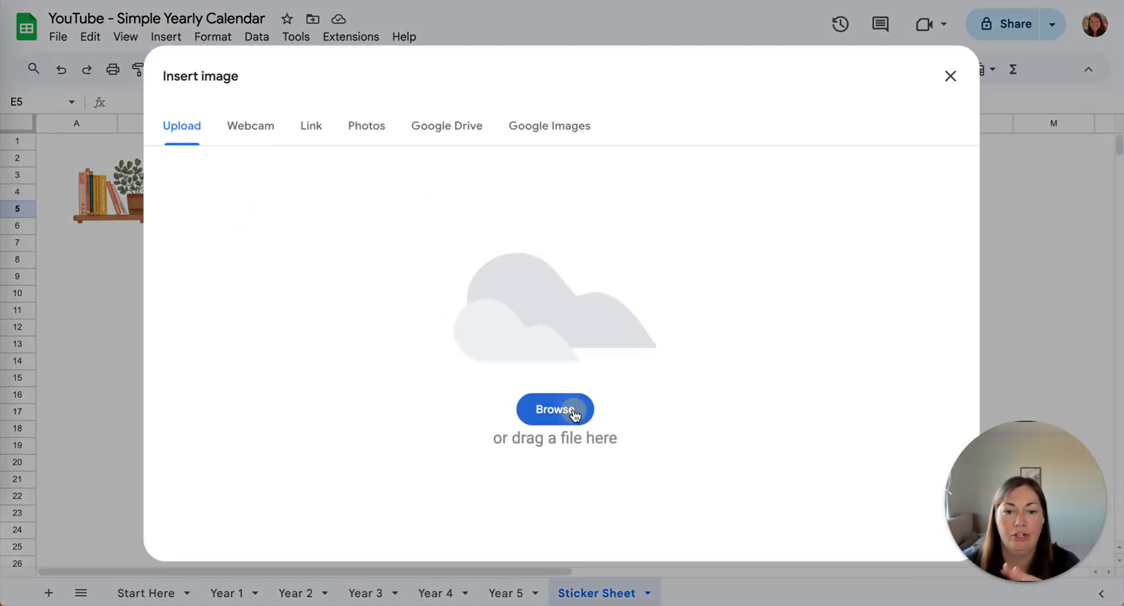
pyautogui.click(568, 410)
pyautogui.doubleClick(694, 308)
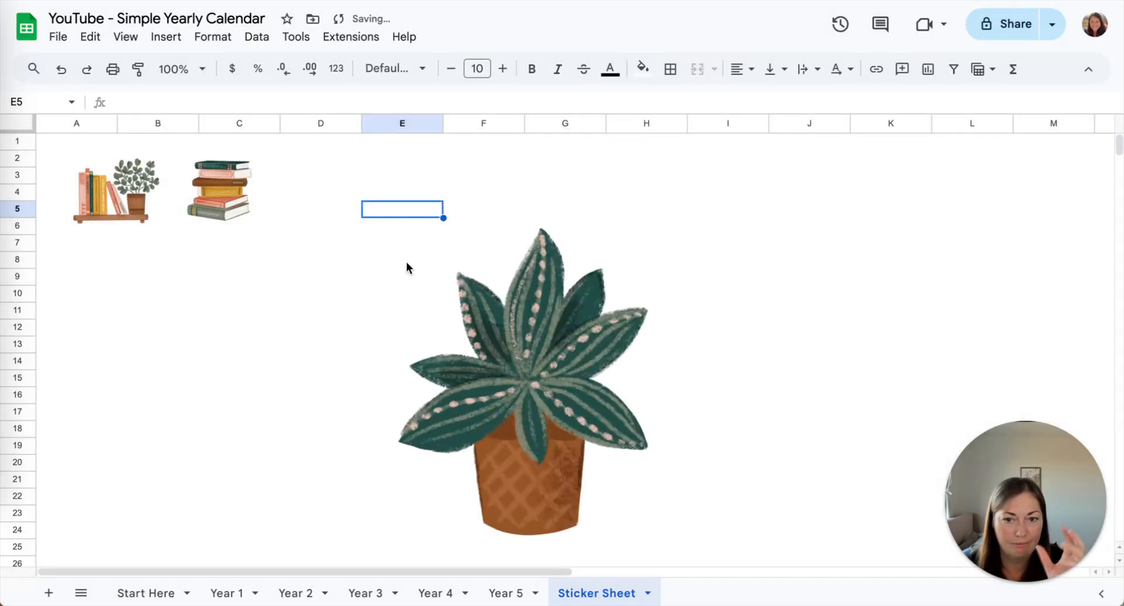
# Step: Shrink the potted plant image to icon size and place it in column D, in line with the stacked books
pyautogui.click(503, 400)
pyautogui.moveTo(682, 558); pyautogui.dragTo(303, 203)
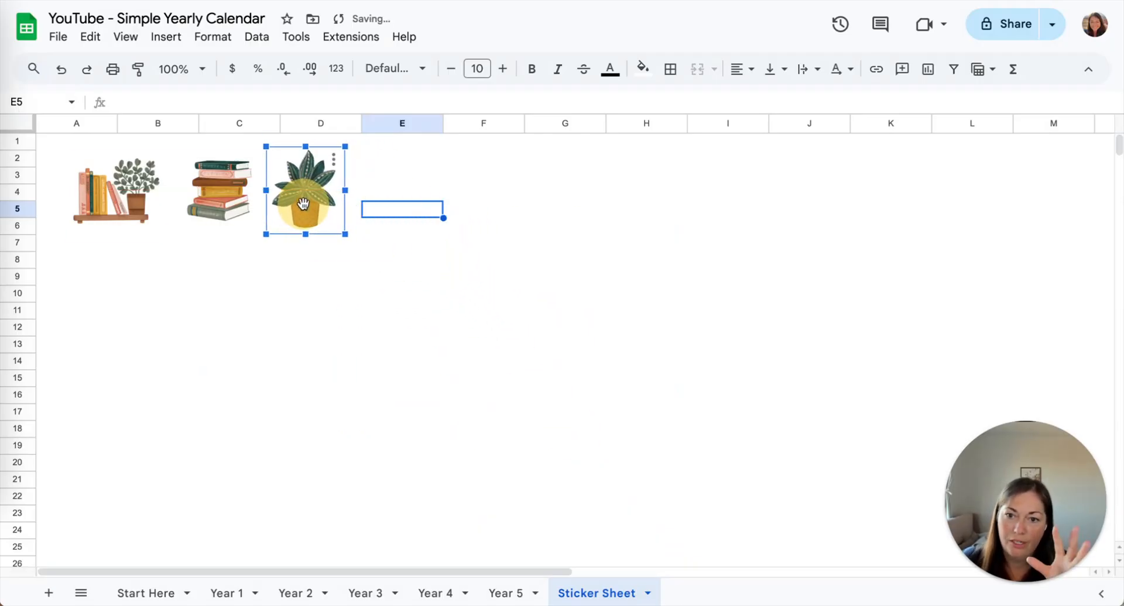
pyautogui.moveTo(345, 233); pyautogui.dragTo(302, 204)
# Step: Insert the image of the flowering plant in a cream pot over the cells, starting from cell E6
pyautogui.click(414, 227)
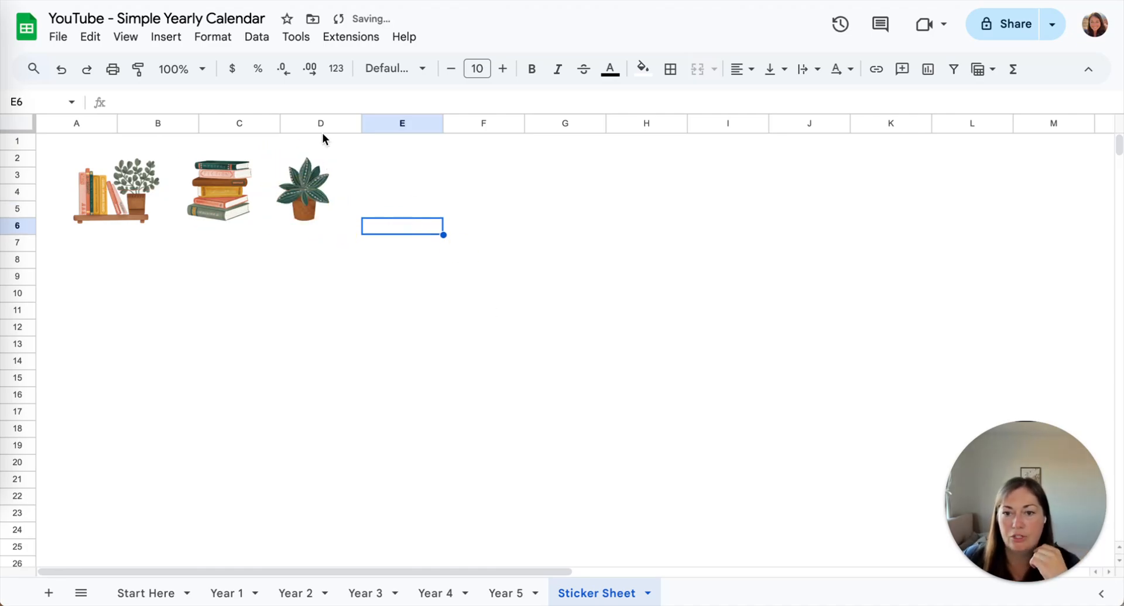
pyautogui.click(166, 37)
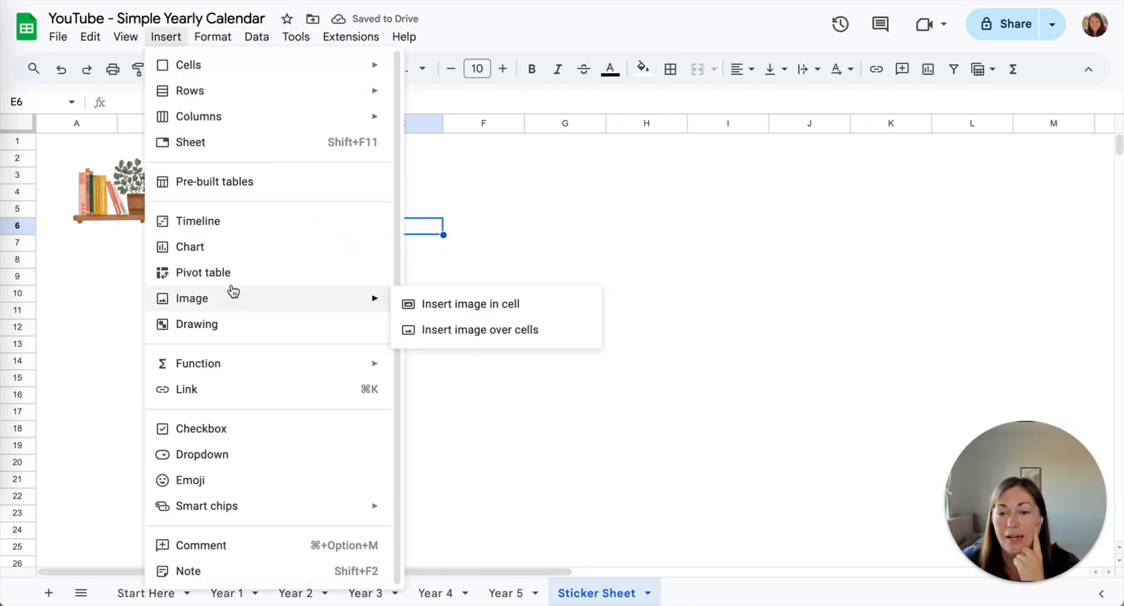
pyautogui.moveTo(248, 304)
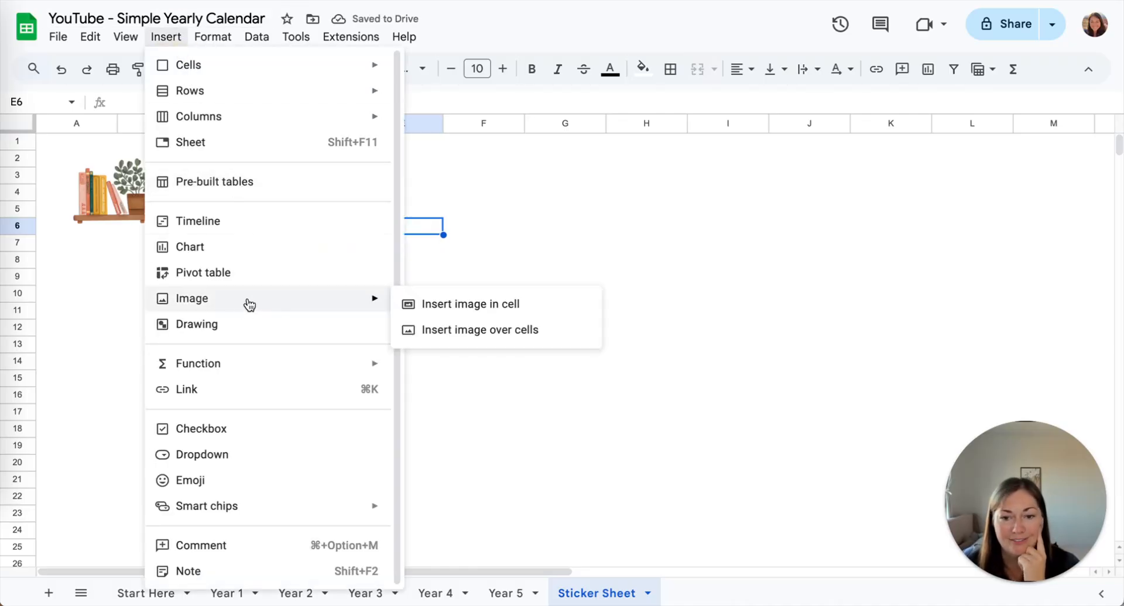
pyautogui.click(434, 328)
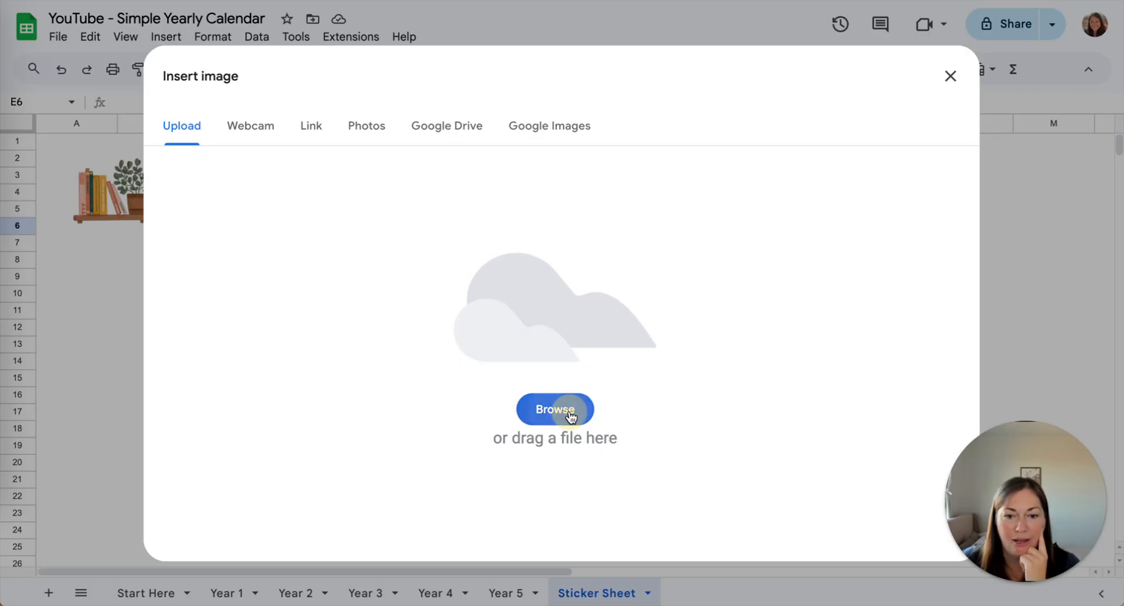
pyautogui.click(571, 415)
pyautogui.scroll(-2, 684, 324)
pyautogui.doubleClick(610, 222)
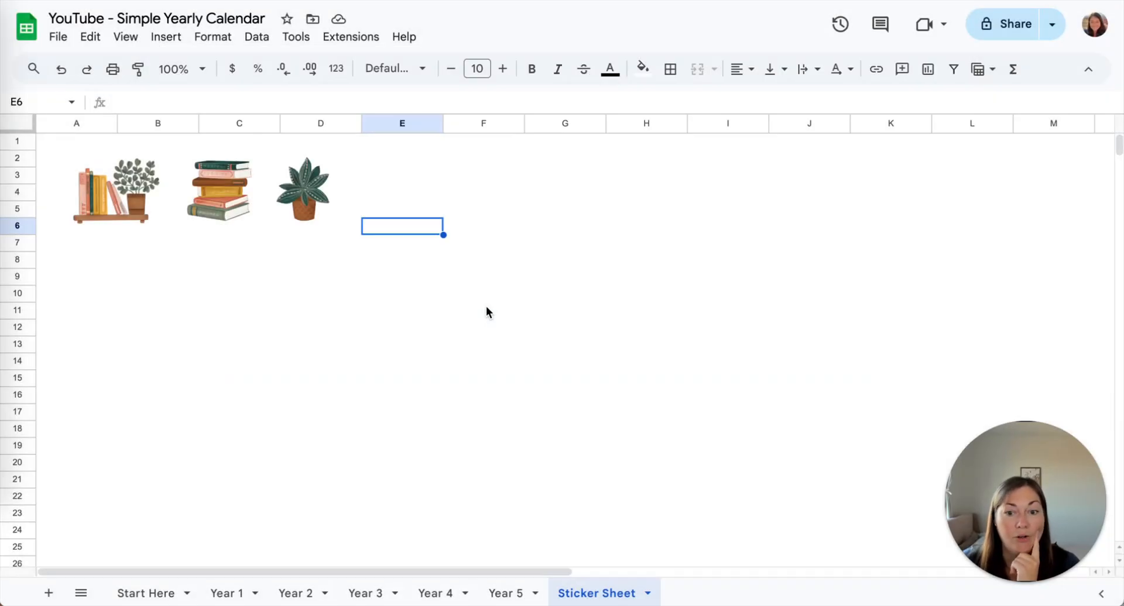
# Step: Shrink the flowering plant image to icon size and place it directly below the bookshelf icon, across columns A and B
pyautogui.click(589, 409)
pyautogui.scroll(-3, 588, 409)
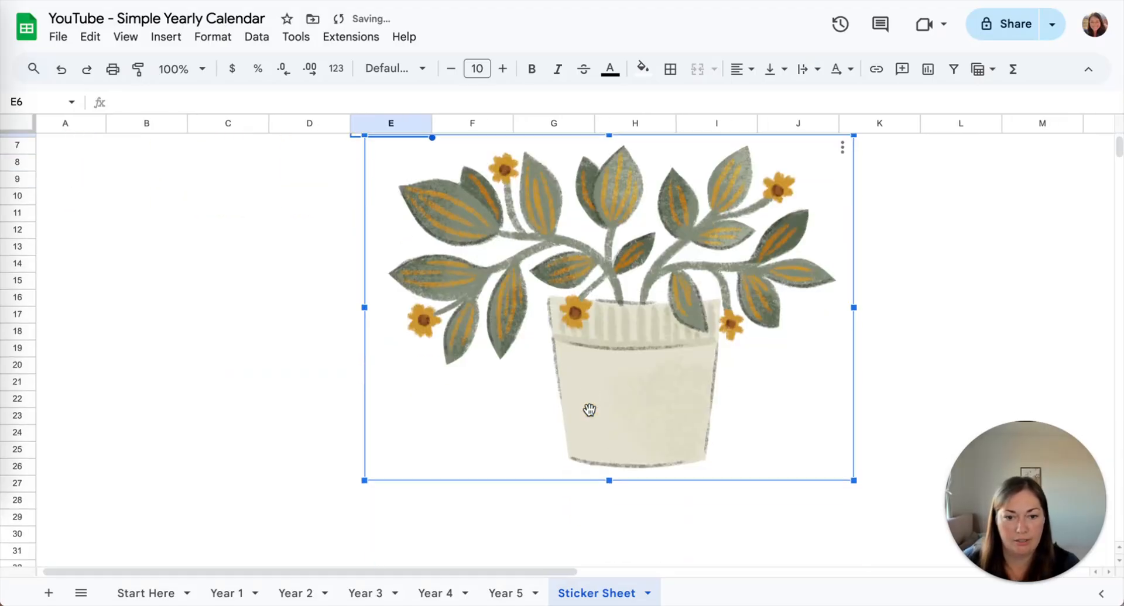
pyautogui.moveTo(854, 438); pyautogui.dragTo(656, 292)
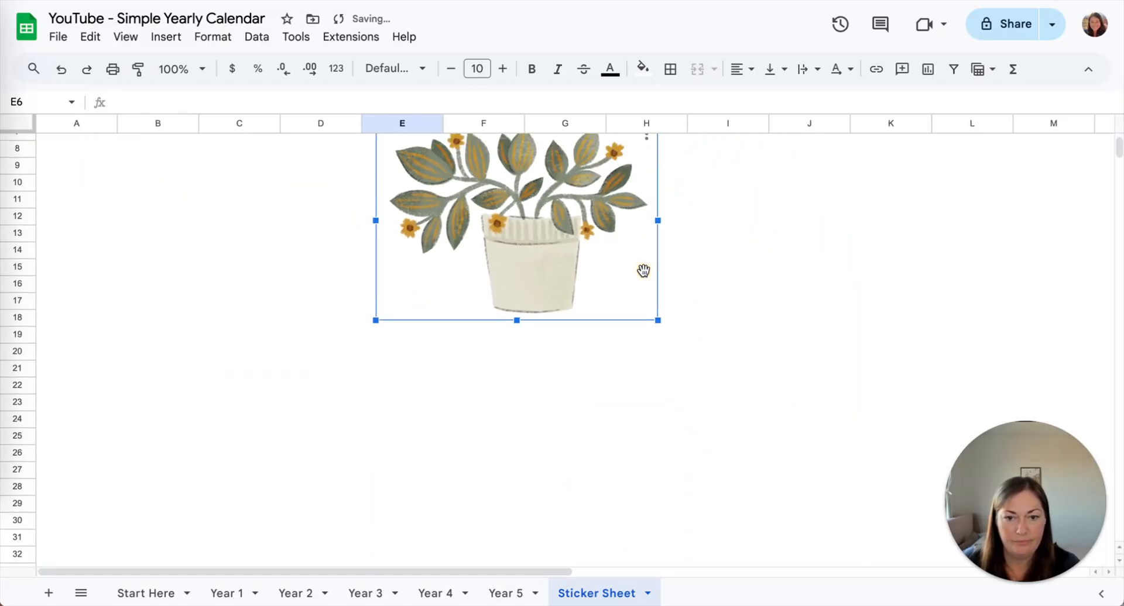
pyautogui.scroll(3, 643, 270)
pyautogui.moveTo(658, 432); pyautogui.dragTo(120, 304)
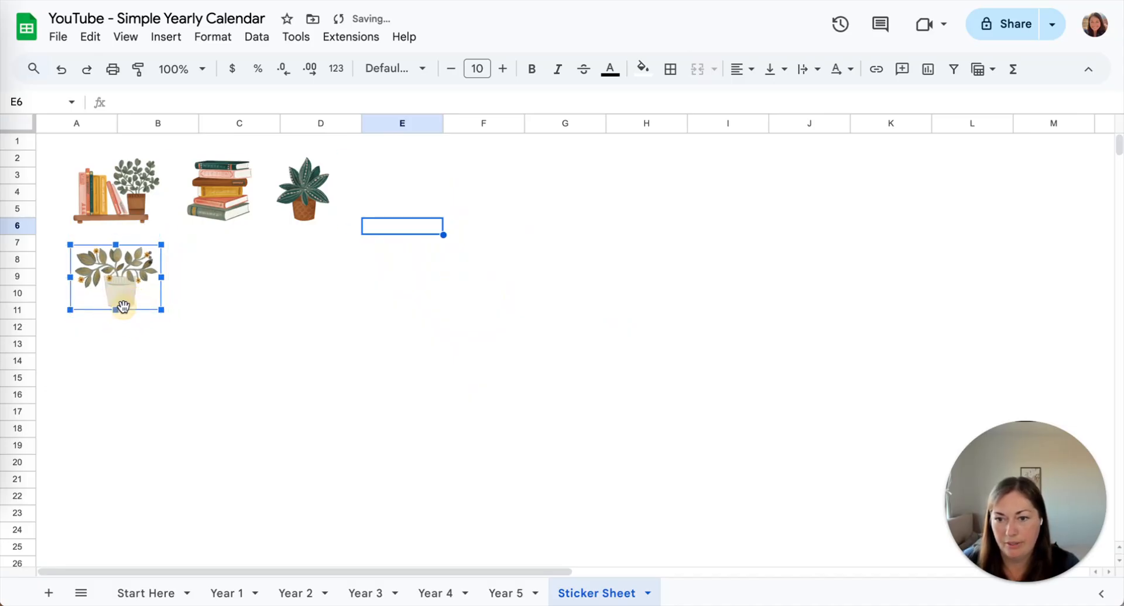
pyautogui.click(201, 329)
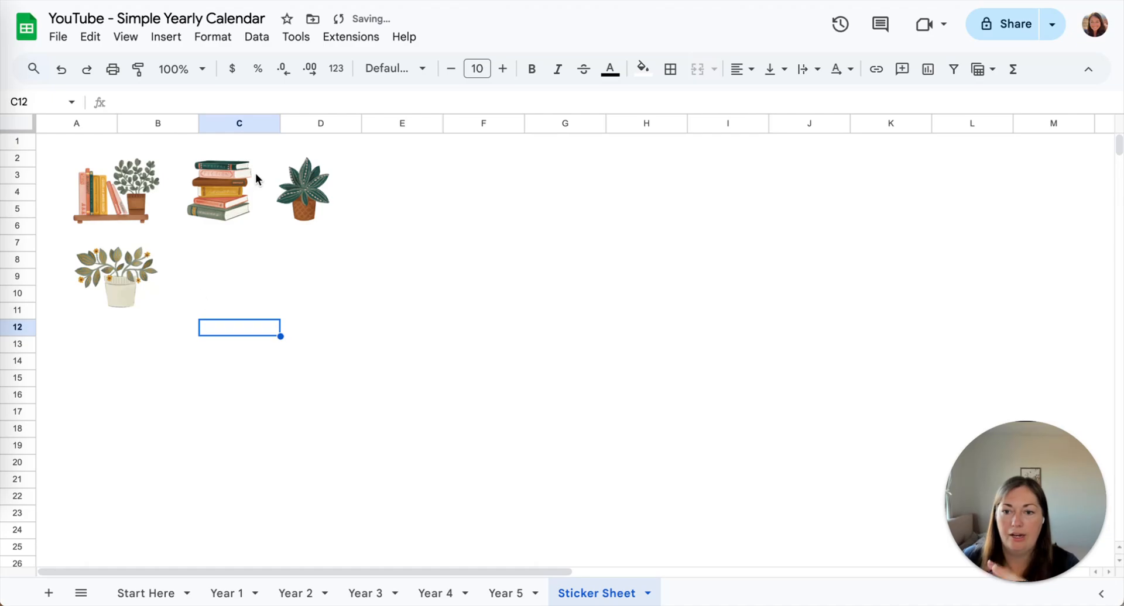
pyautogui.click(316, 186)
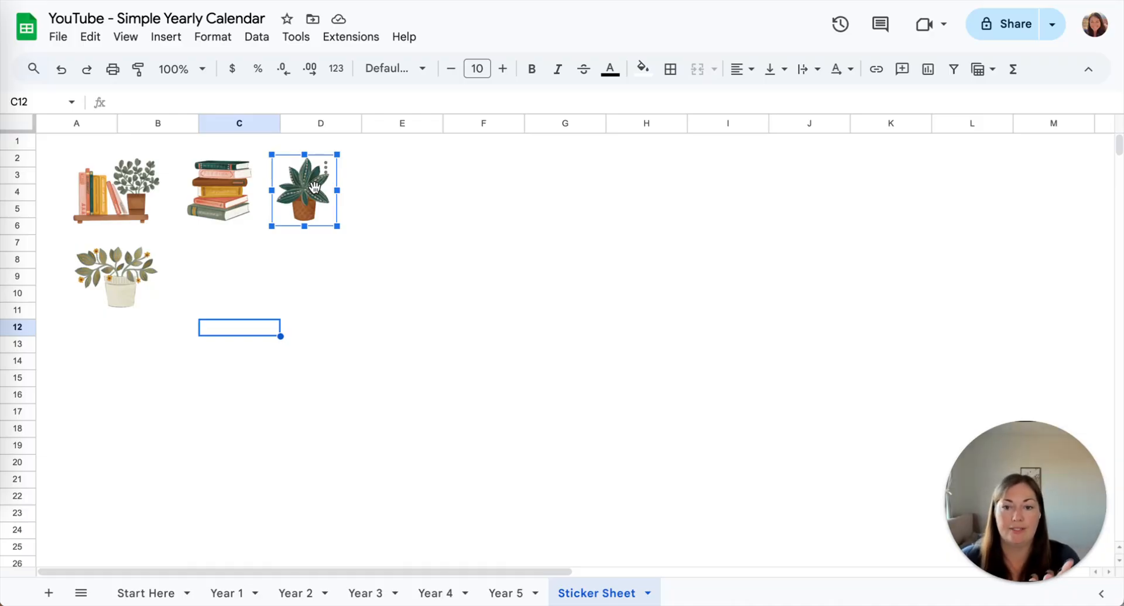
pyautogui.click(462, 203)
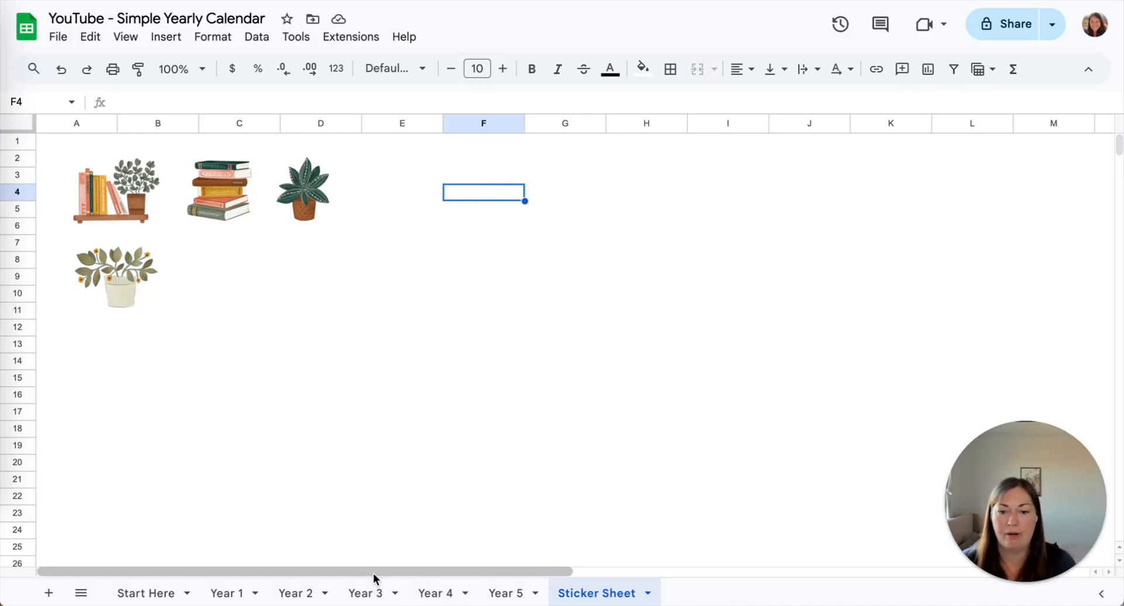
pyautogui.click(231, 594)
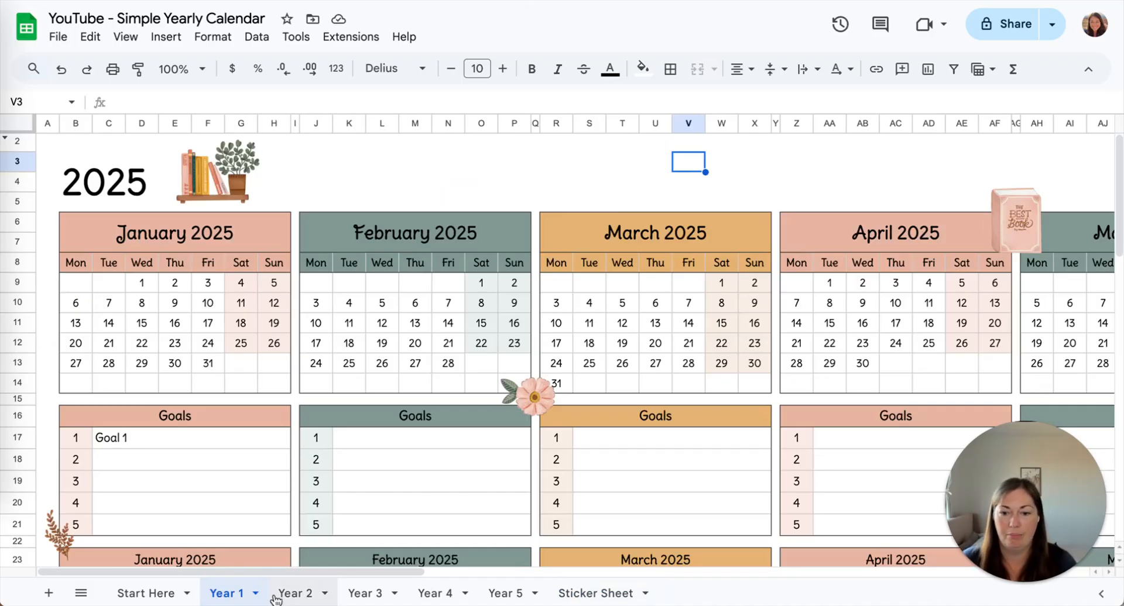
pyautogui.click(293, 594)
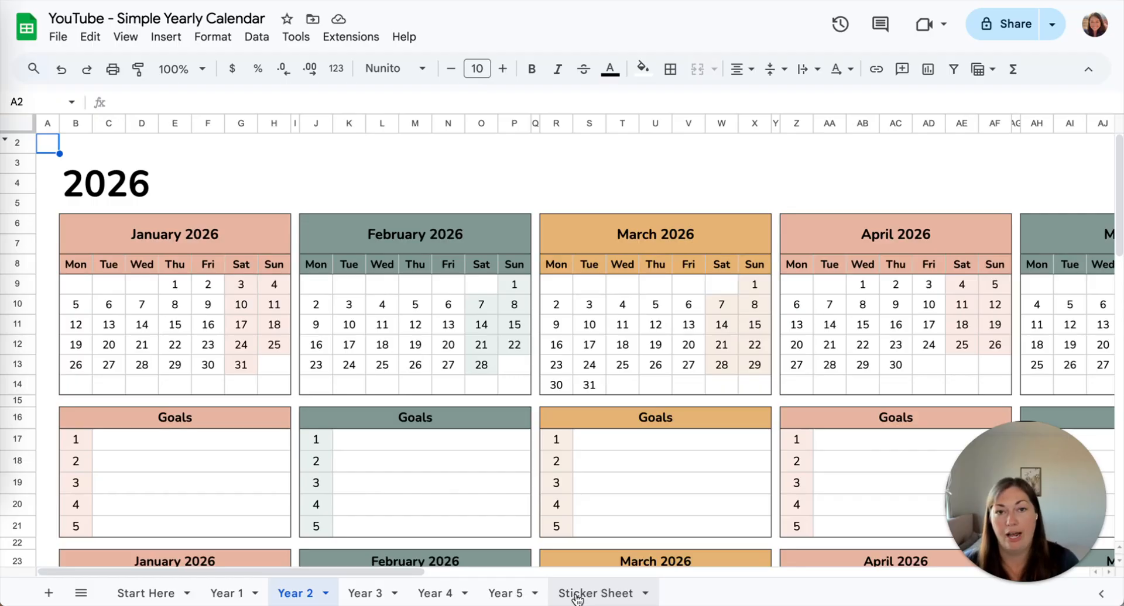
# Step: Copy the bookshelf icon from the Sticker Sheet tab and paste it into the Year 2 tab with cell H3 selected
pyautogui.click(576, 594)
pyautogui.click(134, 186)
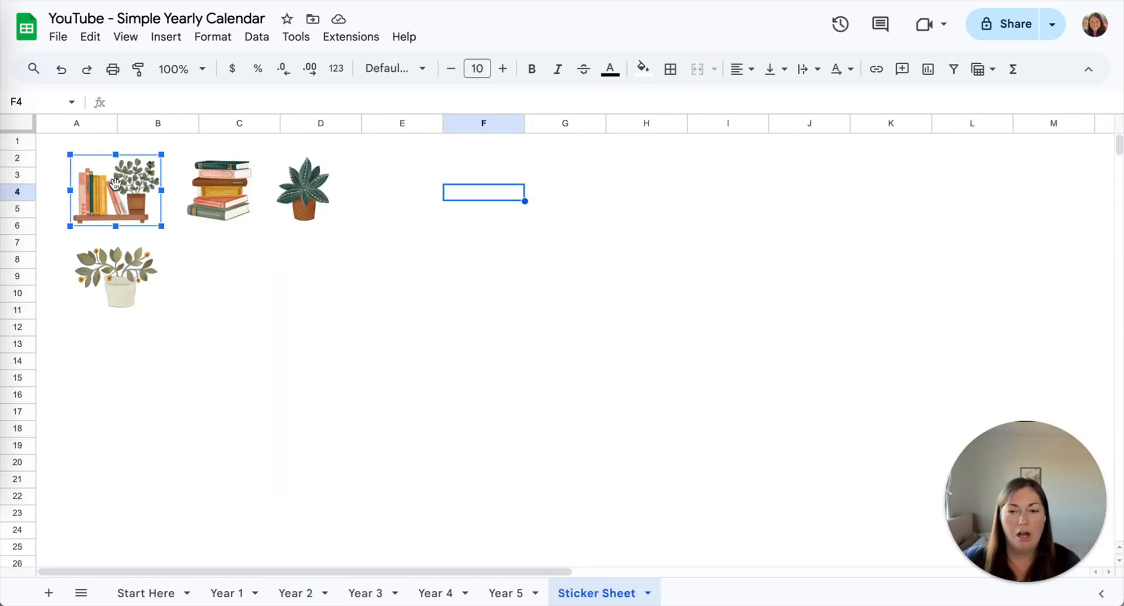
pyautogui.press('super+c')
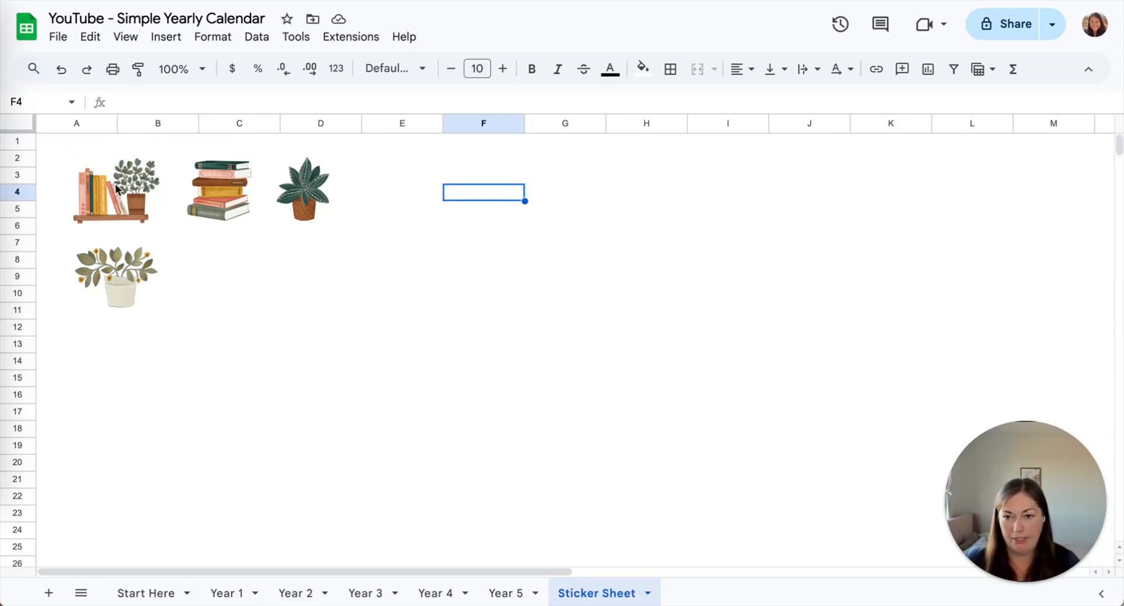
pyautogui.click(227, 593)
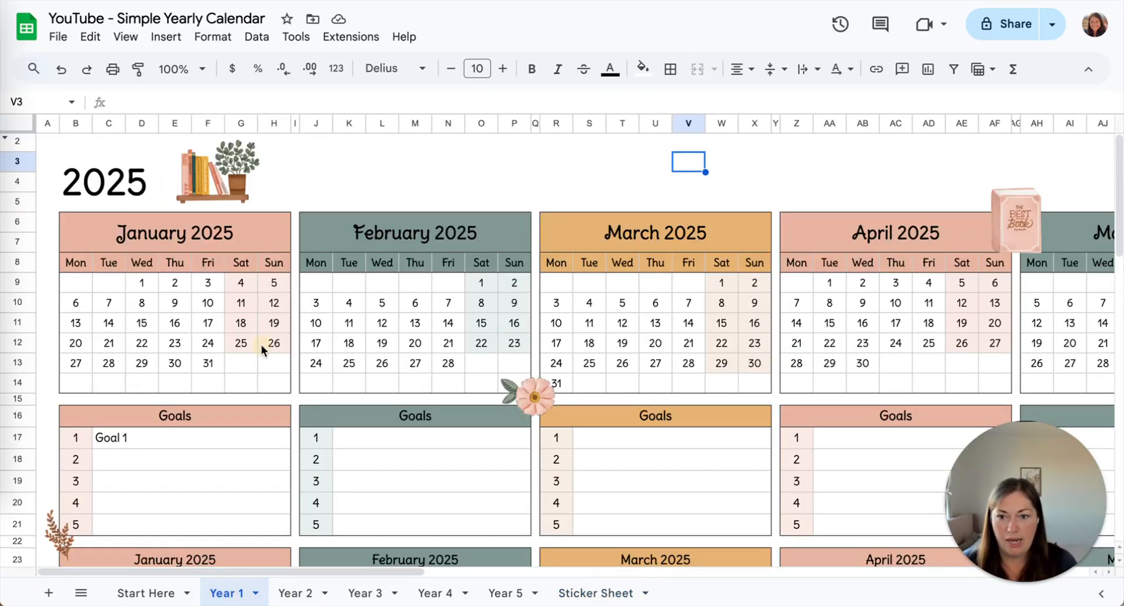
pyautogui.click(295, 593)
pyautogui.click(267, 168)
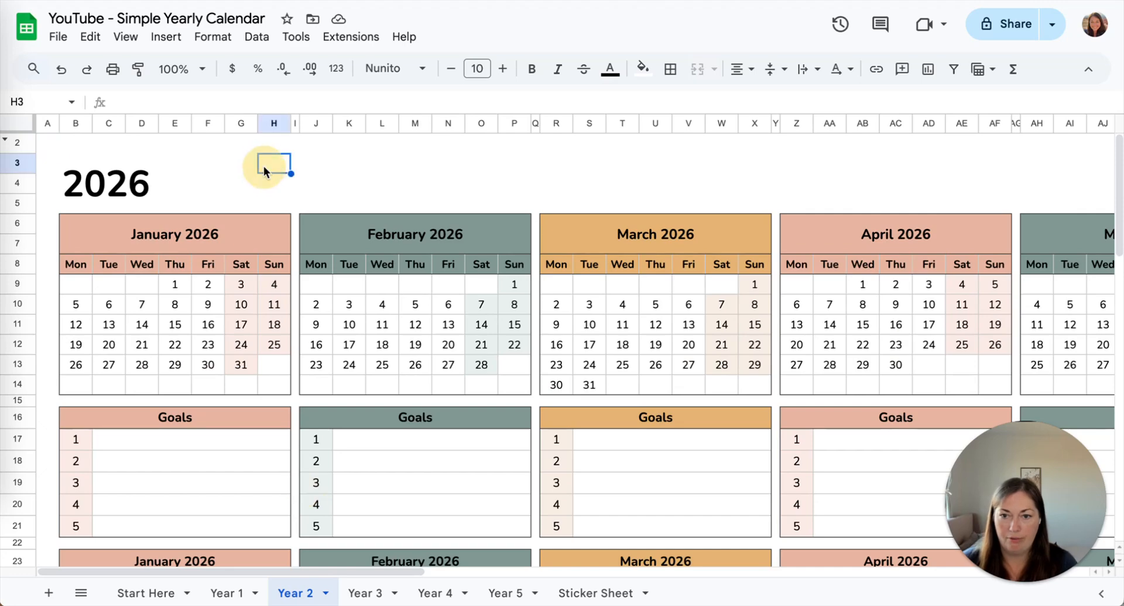
pyautogui.press('super+v')
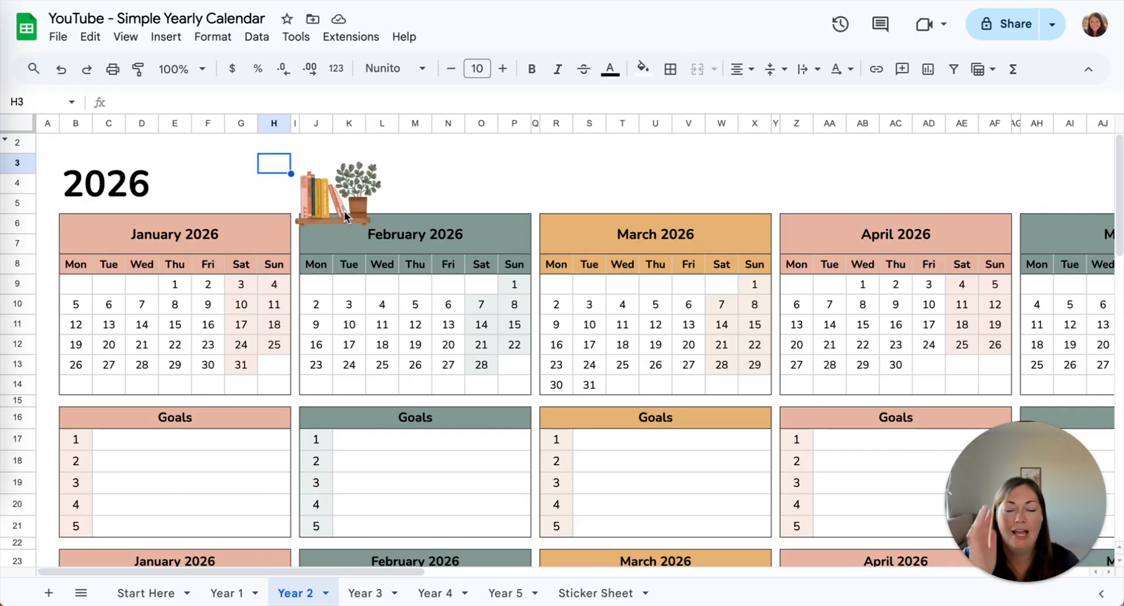
# Step: Move the bookshelf image beside the 2026 title and shrink it slightly to fit above the January header
pyautogui.moveTo(345, 199); pyautogui.dragTo(228, 180)
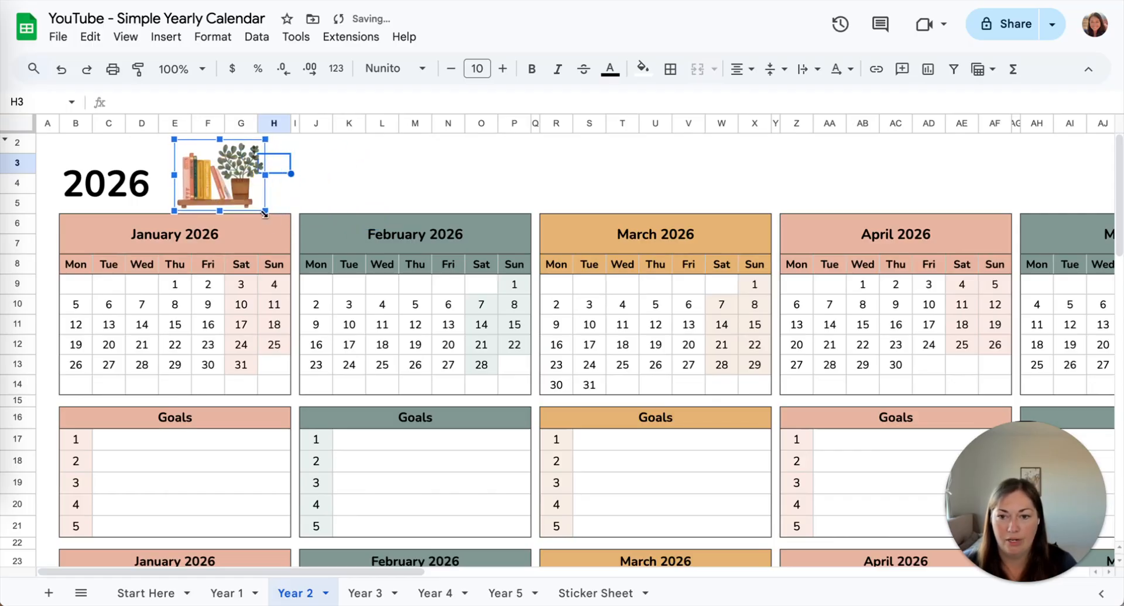
pyautogui.moveTo(265, 213); pyautogui.dragTo(254, 205)
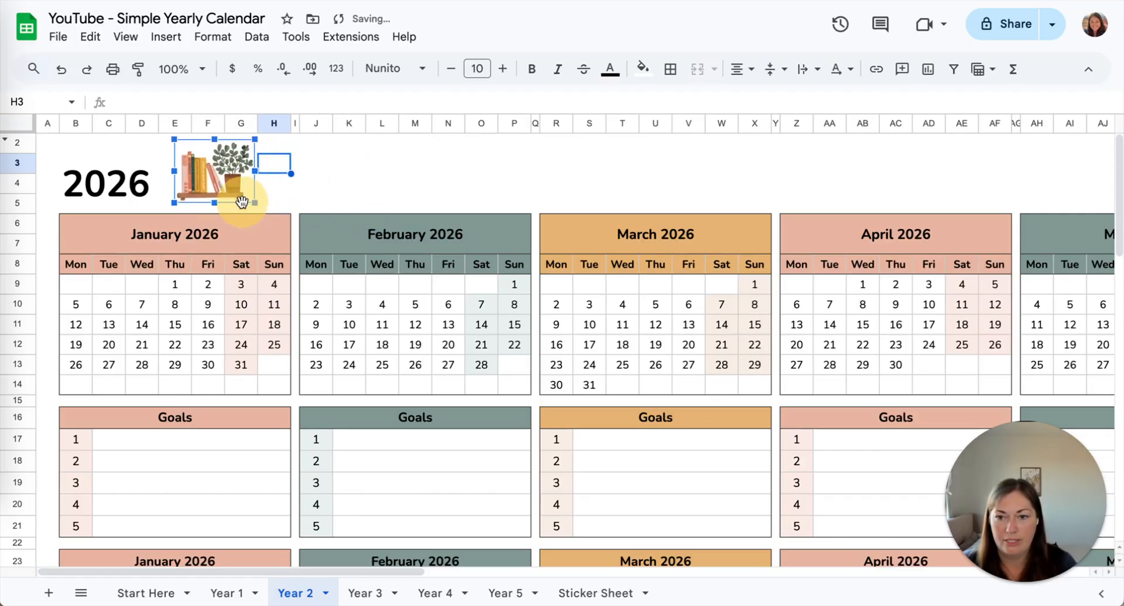
pyautogui.moveTo(214, 166); pyautogui.dragTo(218, 169)
# Step: Copy the dark green potted plant from the Sticker Sheet into Year 2 and place it between the March and April 2026 headers
pyautogui.click(597, 593)
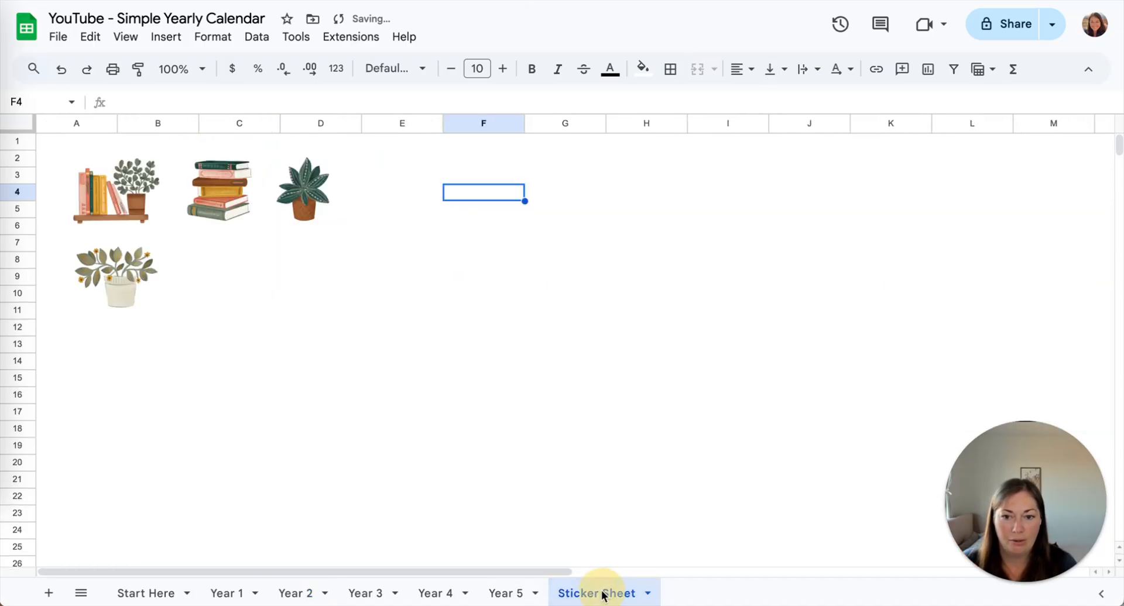
pyautogui.click(307, 203)
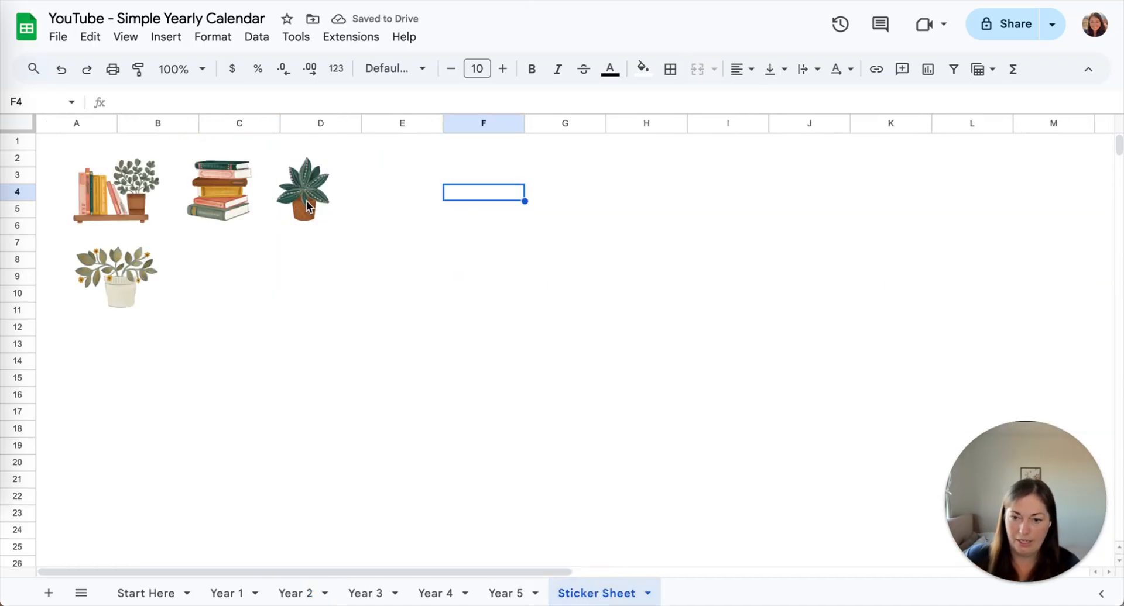
pyautogui.click(296, 593)
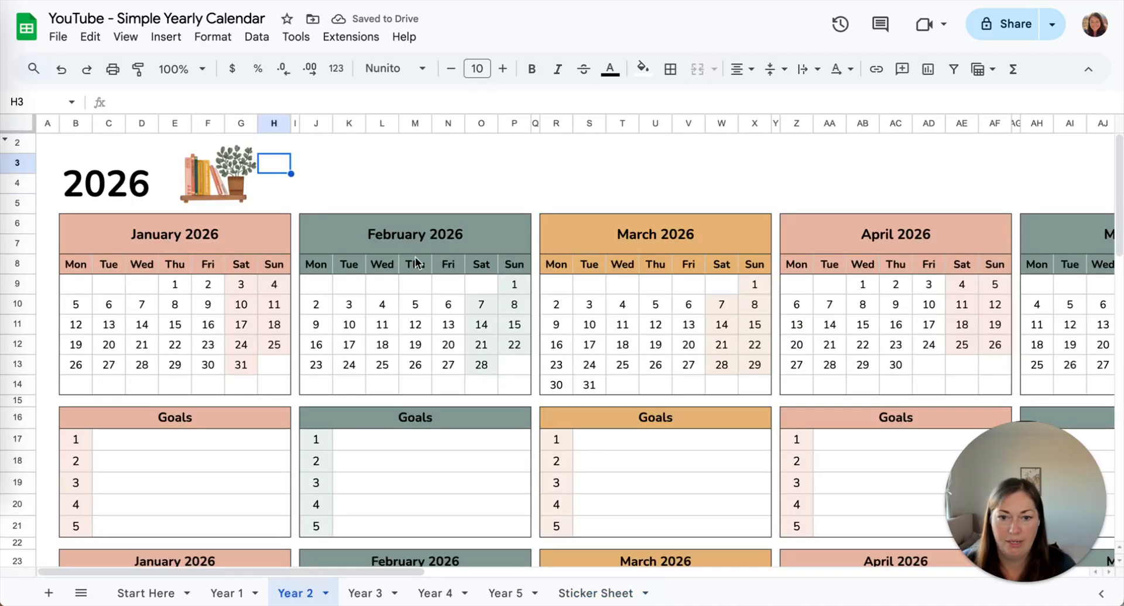
pyautogui.hotkey('ctrl', 'v')
pyautogui.click(365, 193)
pyautogui.moveTo(366, 193); pyautogui.dragTo(778, 234)
pyautogui.click(689, 191)
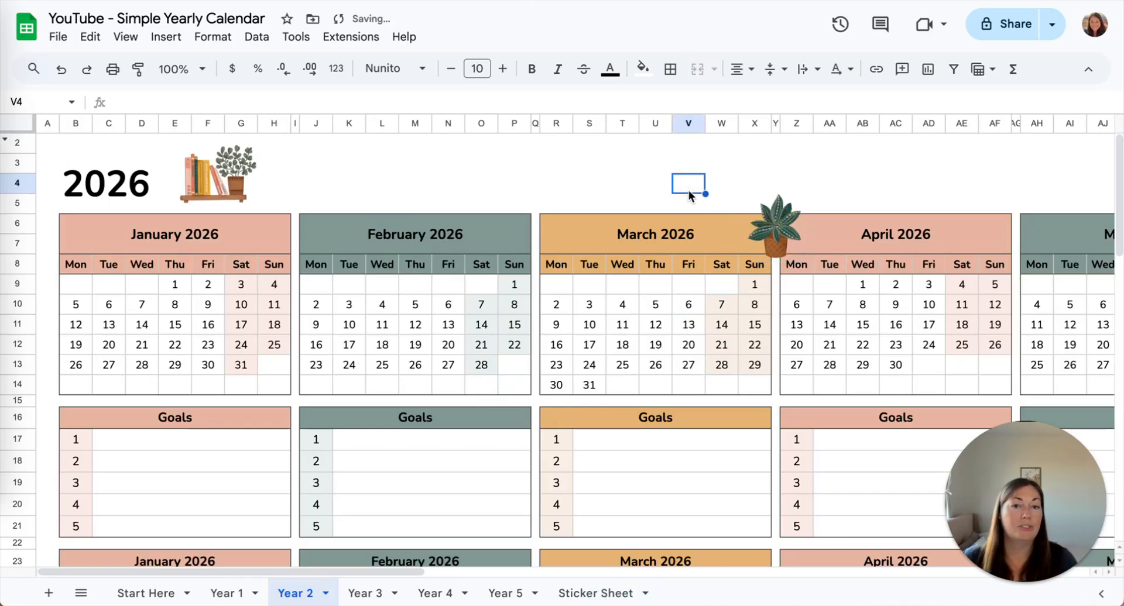